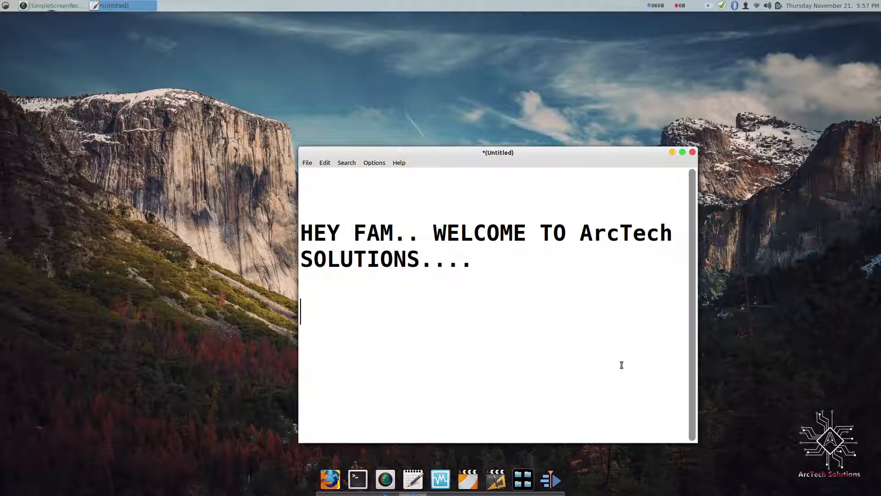
Step: Write "TODAY WE WILL TRYOUT A NEW OS BASED ON DEBIAN... " below the welcome text
{"action": "type", "text": "TODAY "}
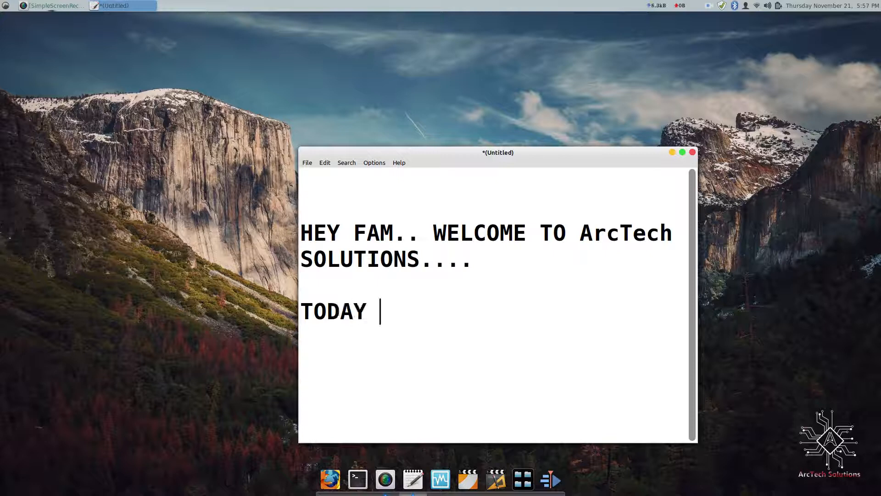
{"action": "type", "text": "WE WIL"}
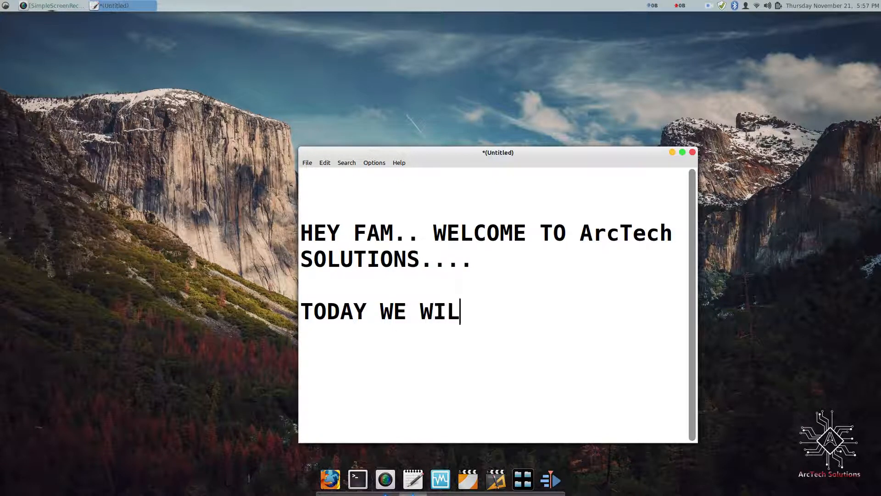
{"action": "type", "text": "L TRYO"}
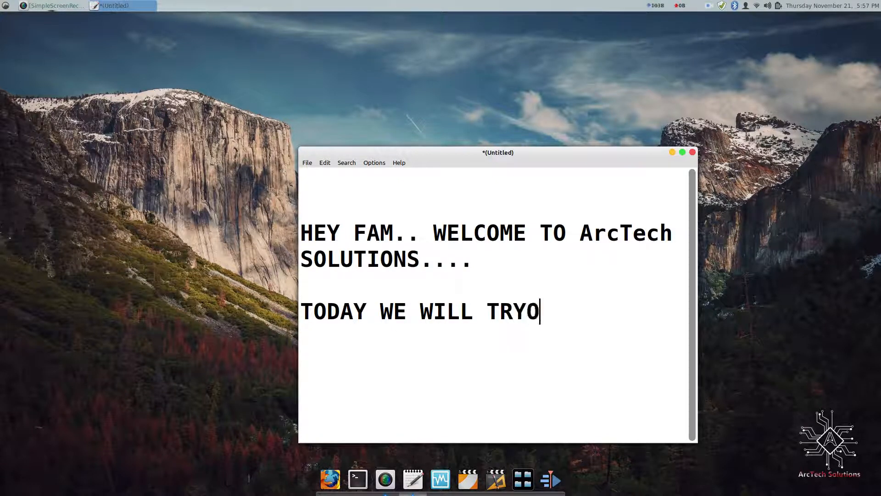
{"action": "type", "text": "UT A N"}
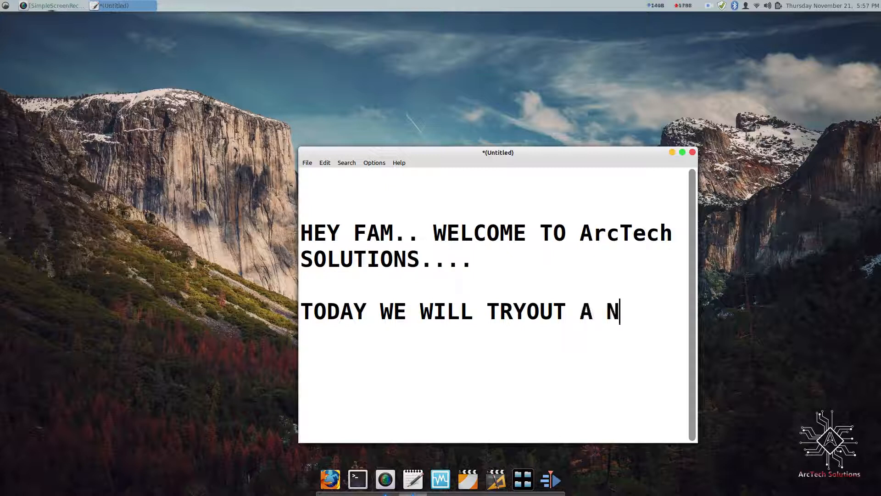
{"action": "type", "text": "EW OS"}
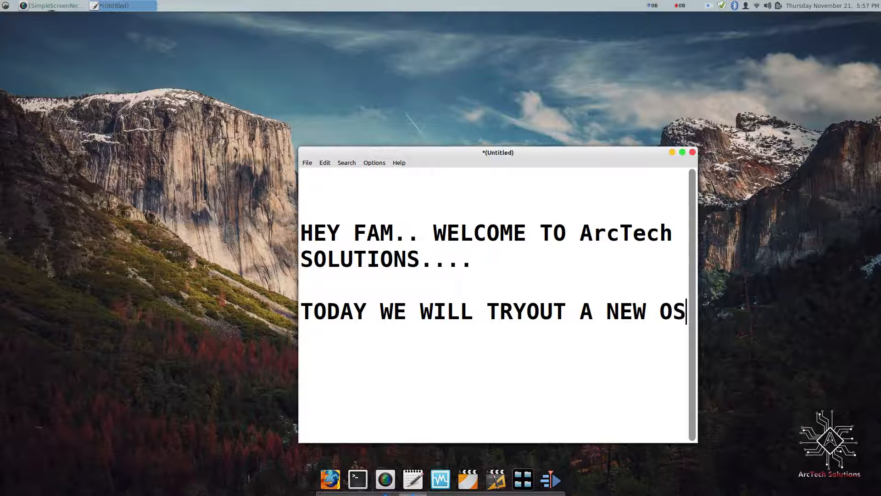
{"action": "type", "text": " BASED "}
{"action": "type", "text": "ON DEBINA"}
{"action": "type", "text": ","}
{"action": "key", "text": "BackSpace"}
{"action": "type", "text": "NS..."}
{"action": "key", "text": "BackSpace"}
{"action": "key", "text": "BackSpace"}
{"action": "key", "text": "BackSpace"}
{"action": "key", "text": "BackSpace"}
{"action": "key", "text": "BackSpace"}
{"action": "key", "text": "BackSpace"}
{"action": "type", "text": "AN... "}
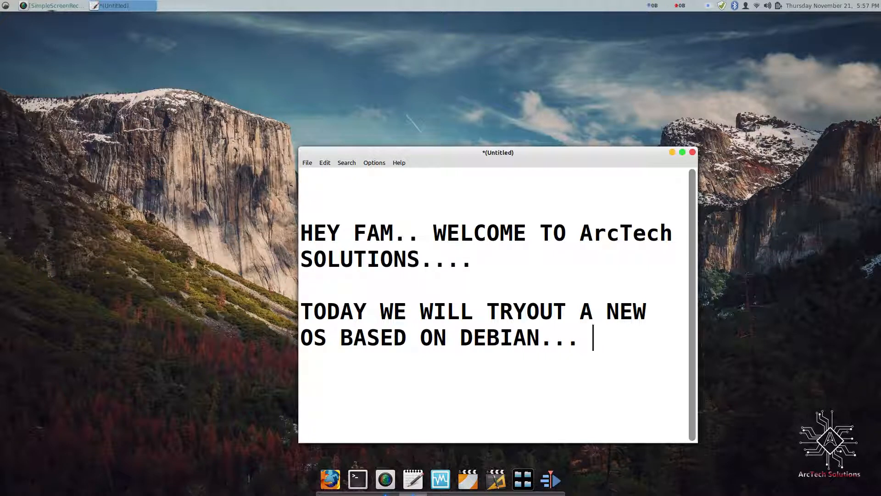
Step: Continue the introduction with "The ParotOS..." and leave a blank line after it
{"action": "type", "text": "The Par"}
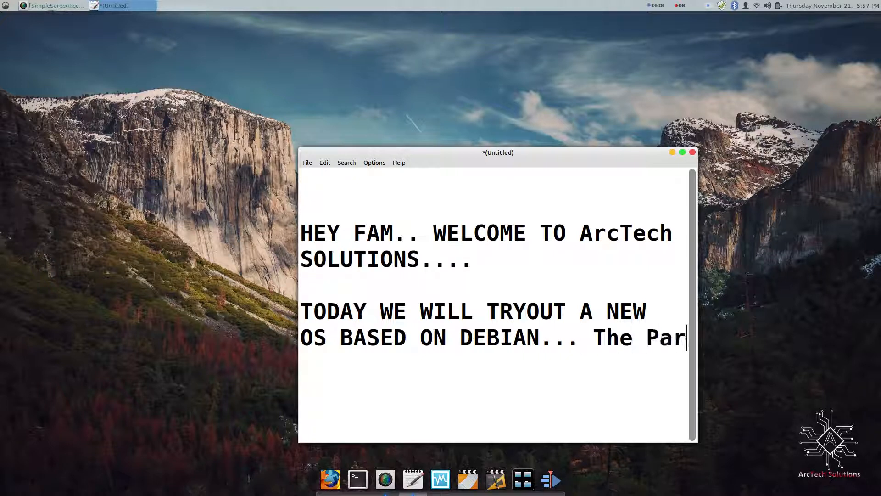
{"action": "type", "text": "otOS..."}
{"action": "key", "text": "Return"}
{"action": "key", "text": "Return"}
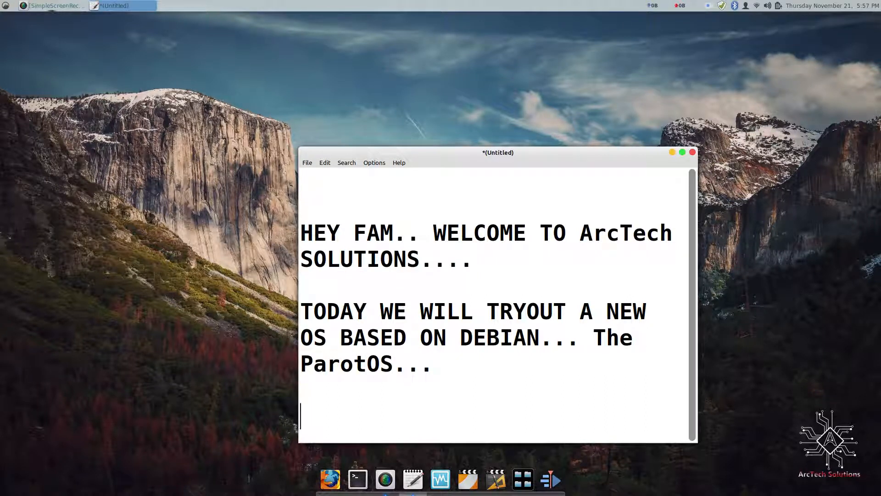
Step: Add the heading "System Required is :" followed by a blank line
{"action": "type", "text": "Syste"}
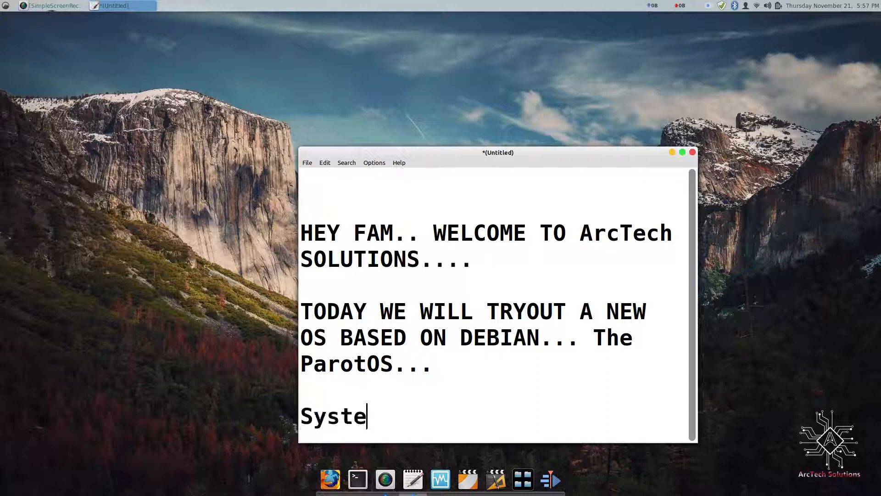
{"action": "type", "text": "m Require"}
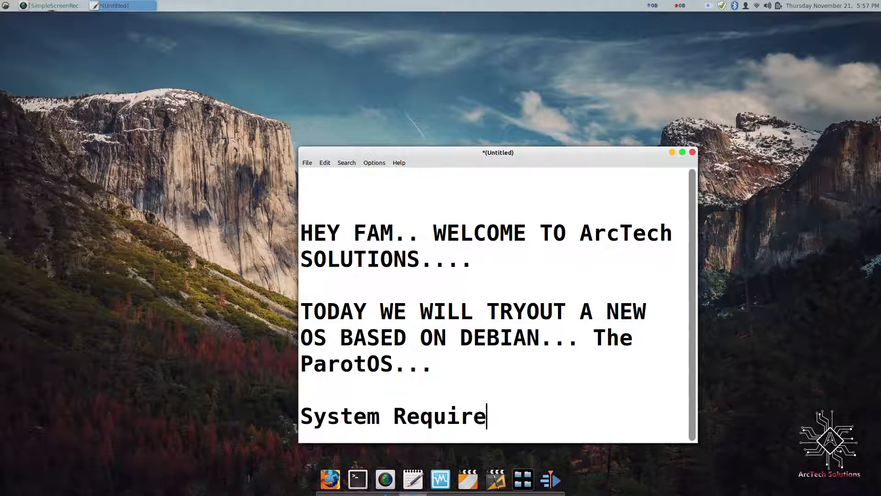
{"action": "type", "text": "d is "}
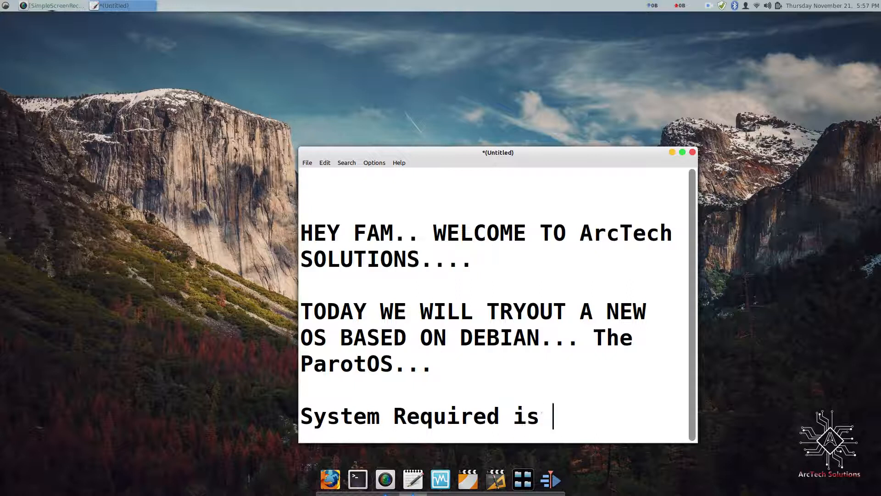
{"action": "type", "text": ":"}
{"action": "key", "text": "Return"}
{"action": "key", "text": "Return"}
Step: Enter the first requirement as "1. CPU - 1ghz Dual Core", followed by a blank line
{"action": "type", "text": "1. "}
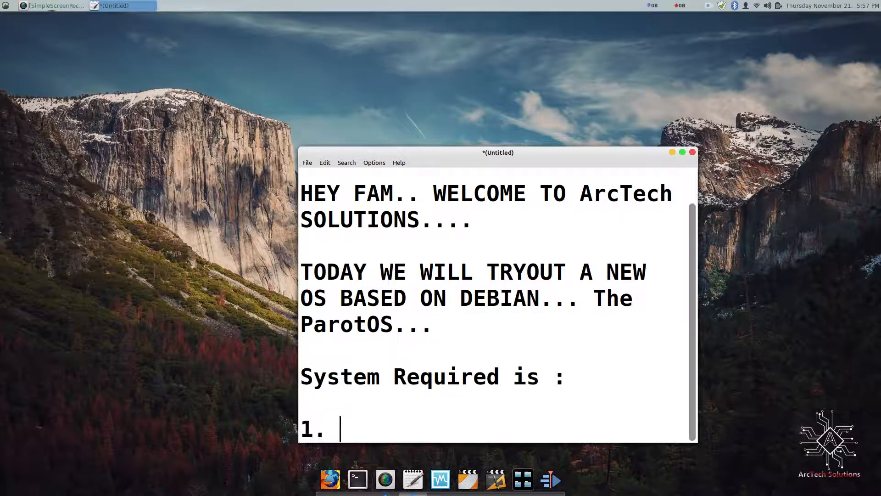
{"action": "type", "text": "CPU "}
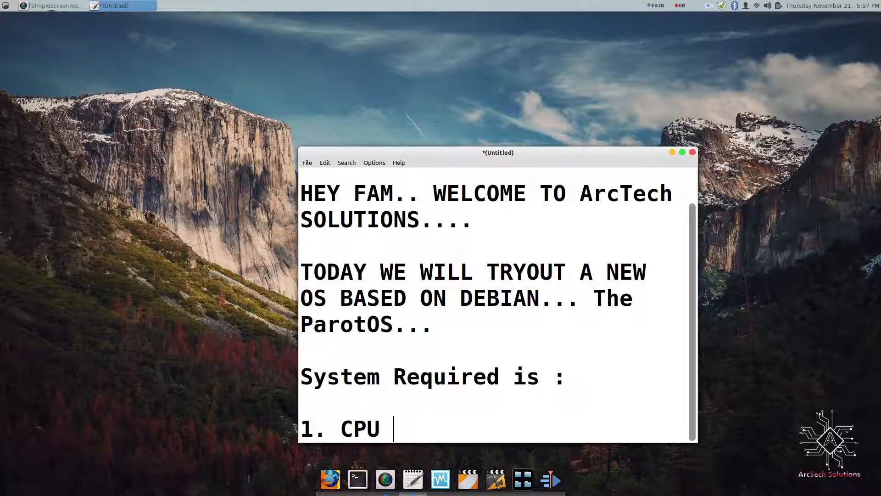
{"action": "type", "text": "- 1ghZ"}
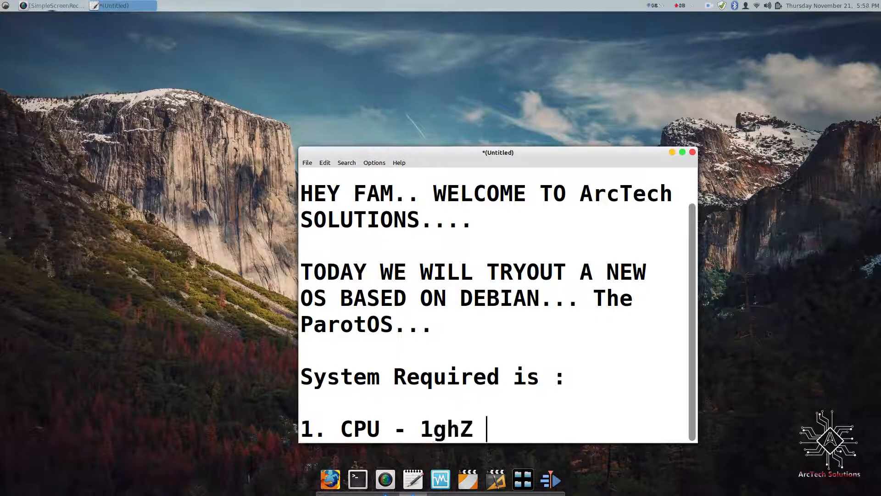
{"action": "key", "text": "BackSpace"}
{"action": "key", "text": "BackSpace"}
{"action": "type", "text": "z Dua"}
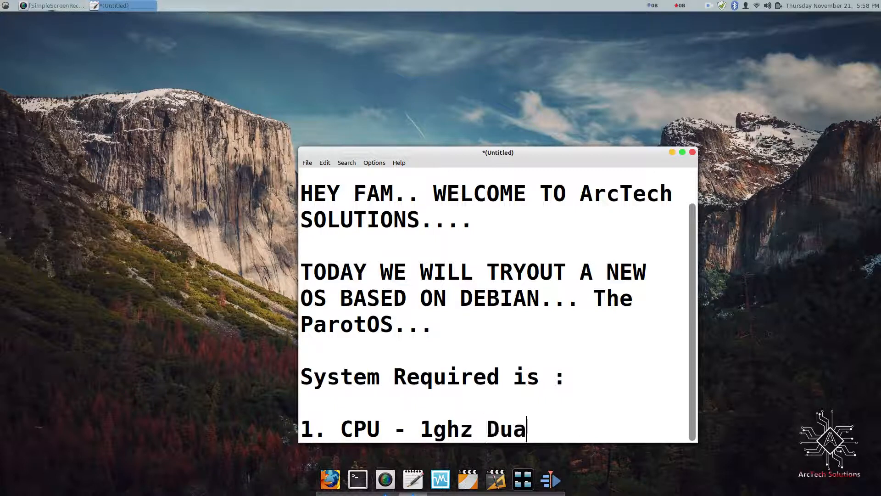
{"action": "type", "text": "l Core"}
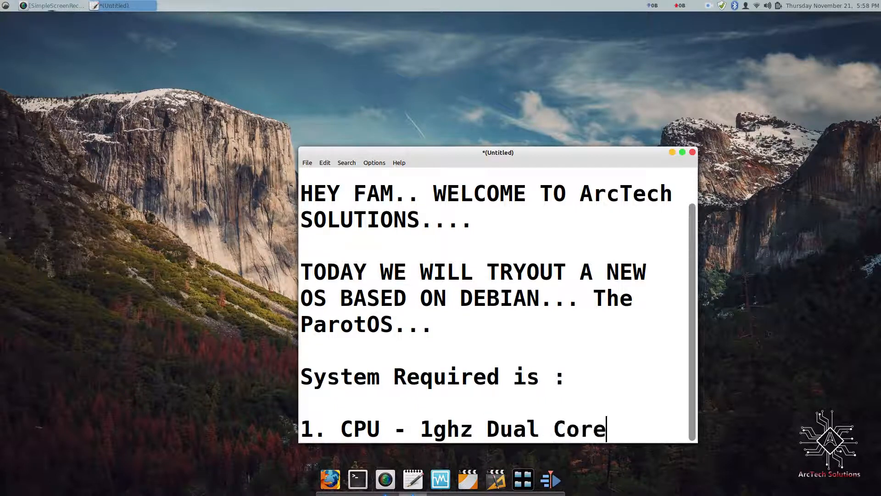
{"action": "key", "text": "Return"}
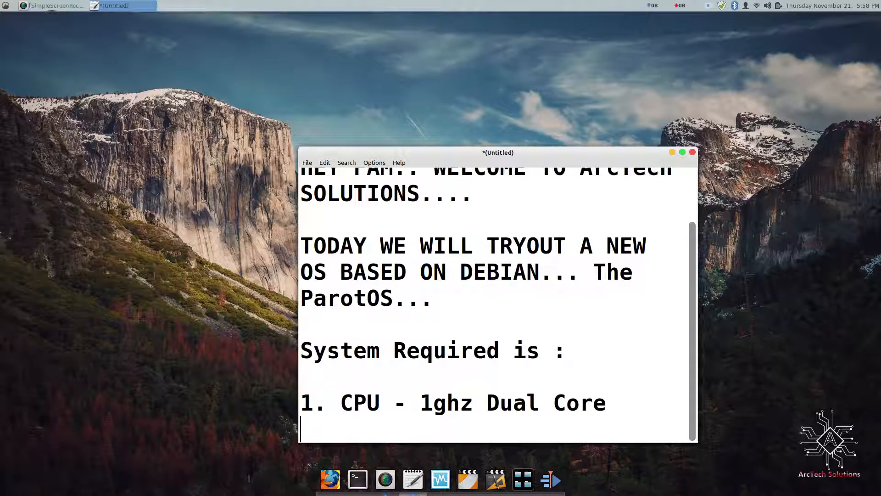
{"action": "key", "text": "Return"}
Step: Enter the second requirement as "2. RAM - typically 368MB but recomended 1GB or more..", followed by a blank line
{"action": "type", "text": "2. RAM - "}
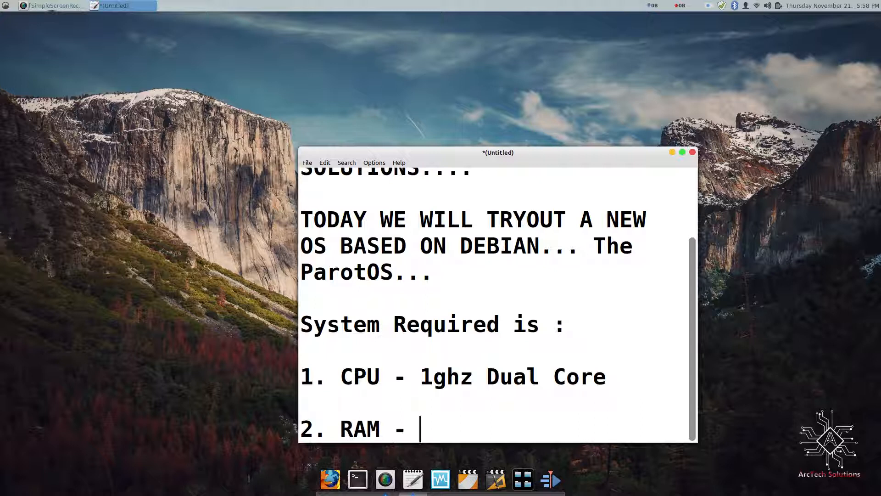
{"action": "type", "text": "typically"}
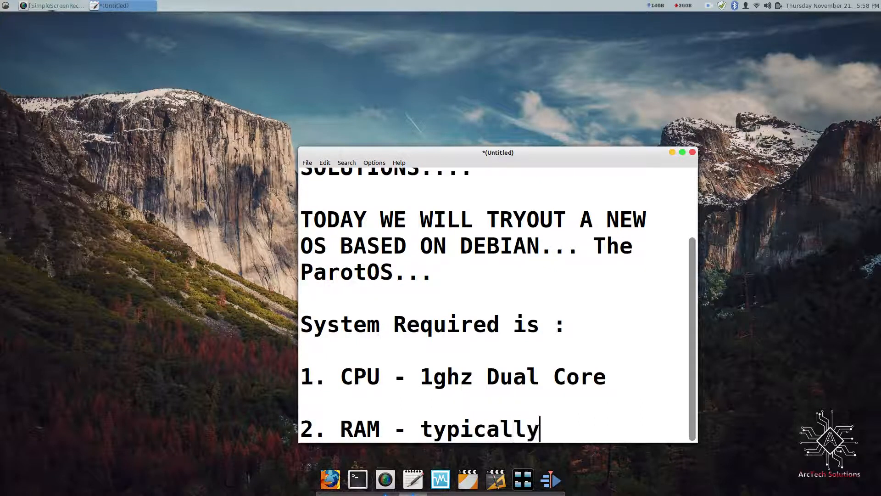
{"action": "type", "text": " 368"}
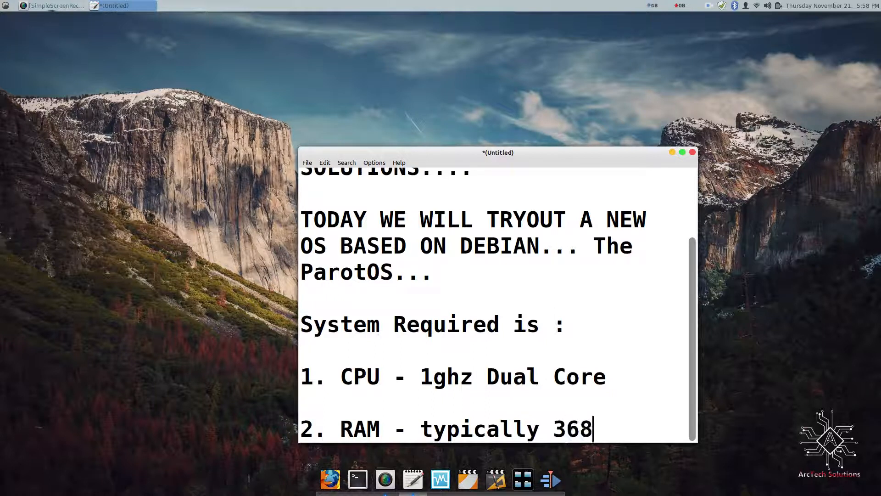
{"action": "type", "text": "MB b"}
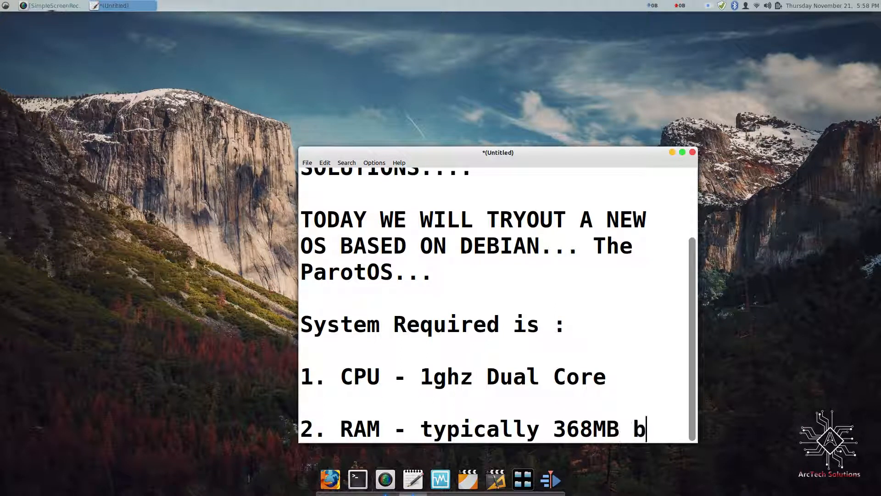
{"action": "type", "text": "ut reco"}
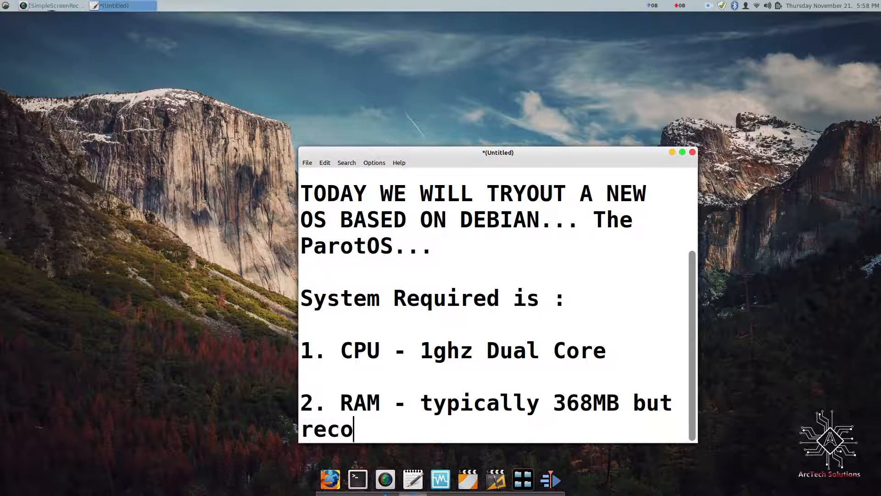
{"action": "type", "text": "mended "}
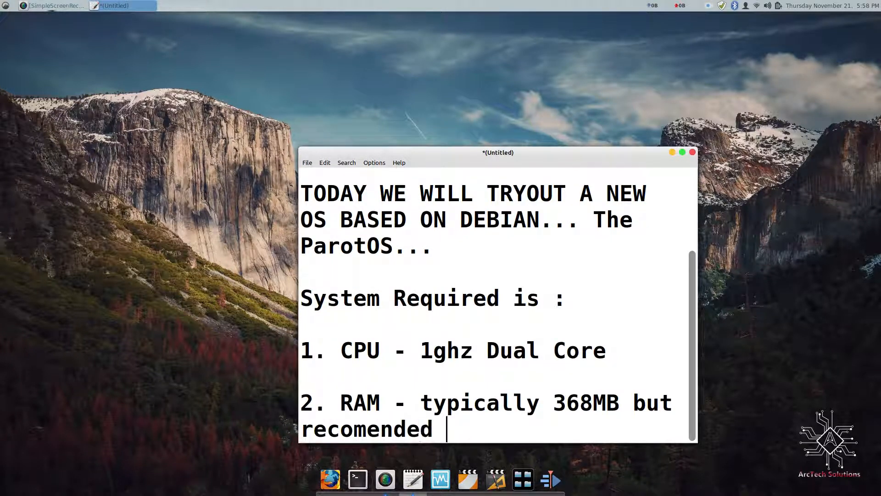
{"action": "type", "text": "1GB or more.."}
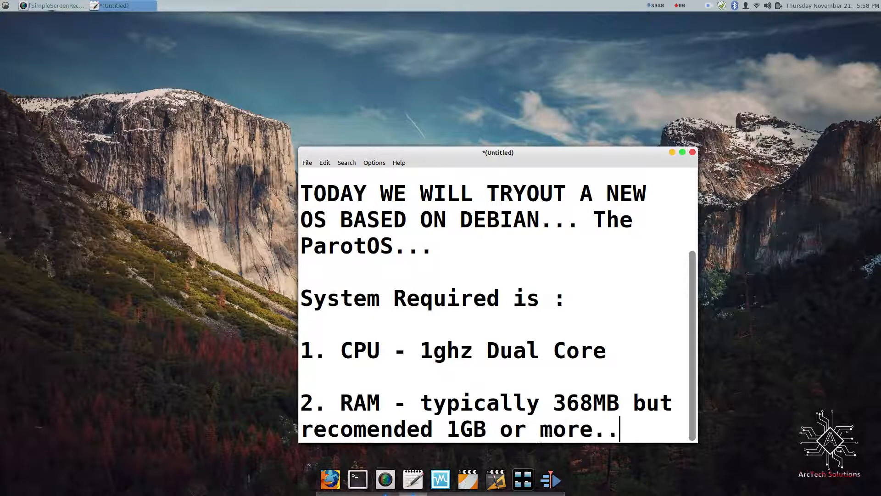
{"action": "key", "text": "Return"}
{"action": "key", "text": "Return"}
Step: Enter the third requirement as "3. NO GPU NEEDED", followed by a blank line
{"action": "type", "text": "3. NO"}
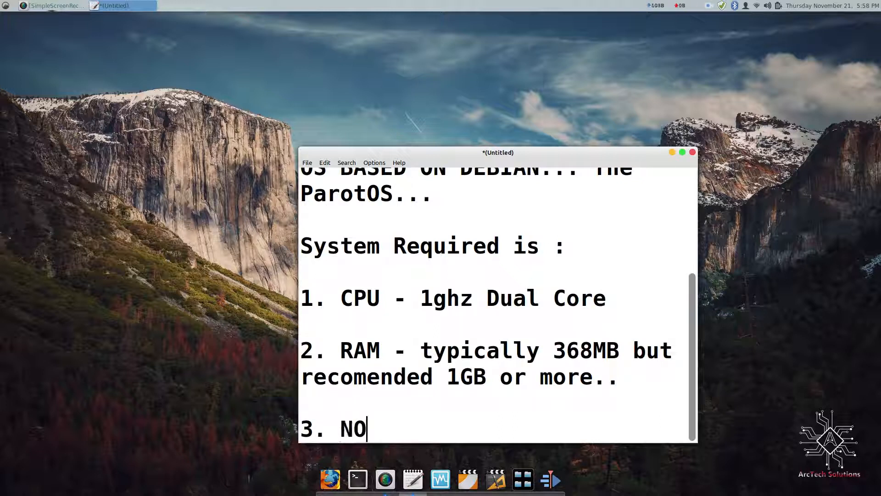
{"action": "type", "text": " GPU NEEDED"}
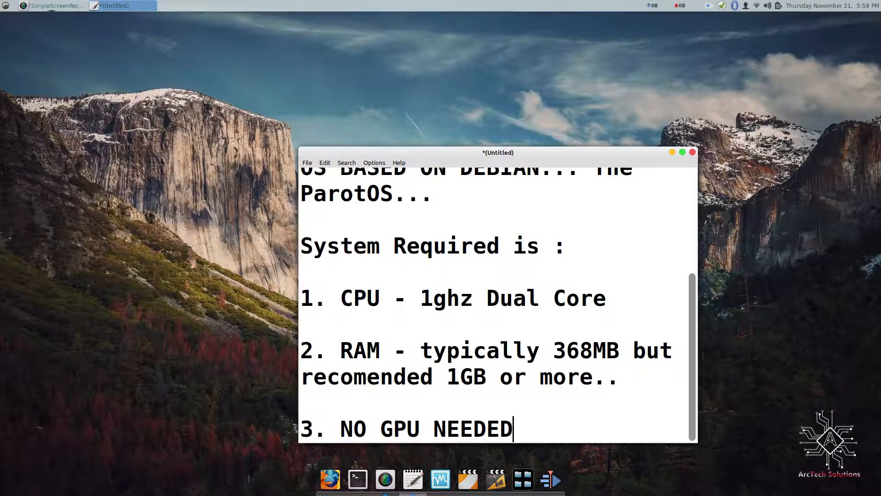
{"action": "key", "text": "Return"}
{"action": "key", "text": "Return"}
Step: Enter the fourth requirement as "4. Storage - 16GB or more...", followed by a blank line
{"action": "type", "text": "4. Storage - 16GB "}
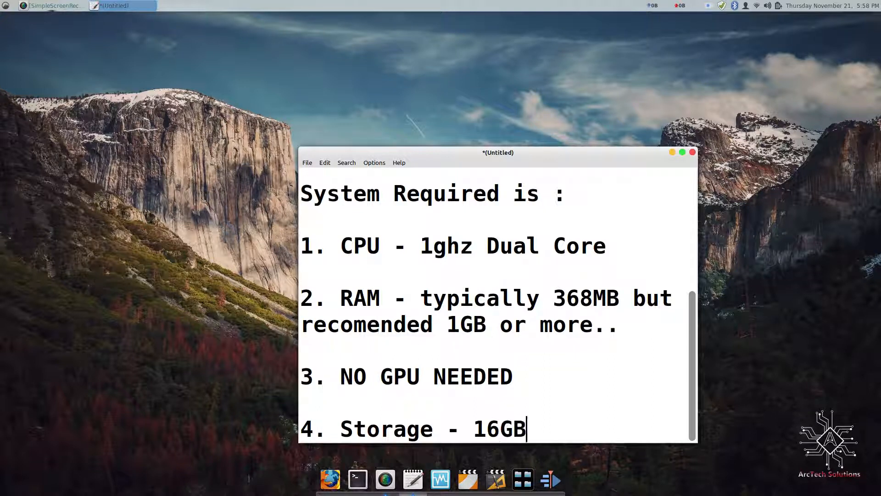
{"action": "type", "text": "or more..."}
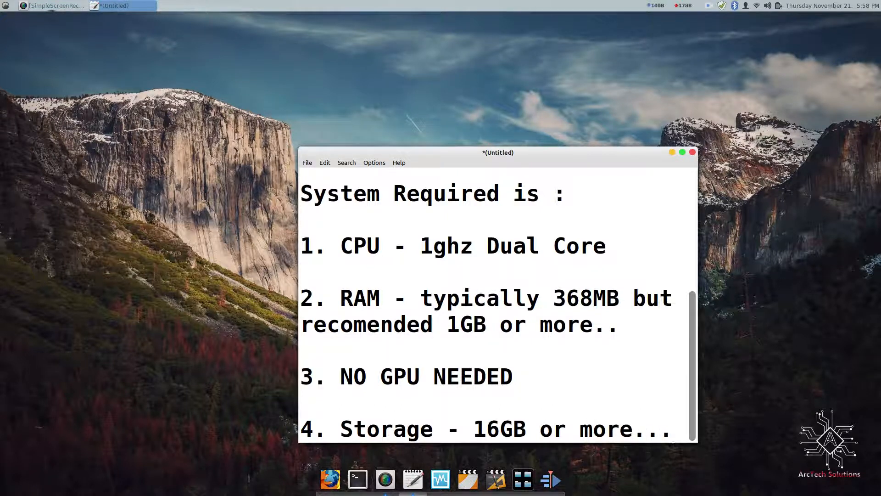
{"action": "key", "text": "Return"}
{"action": "key", "text": "Return"}
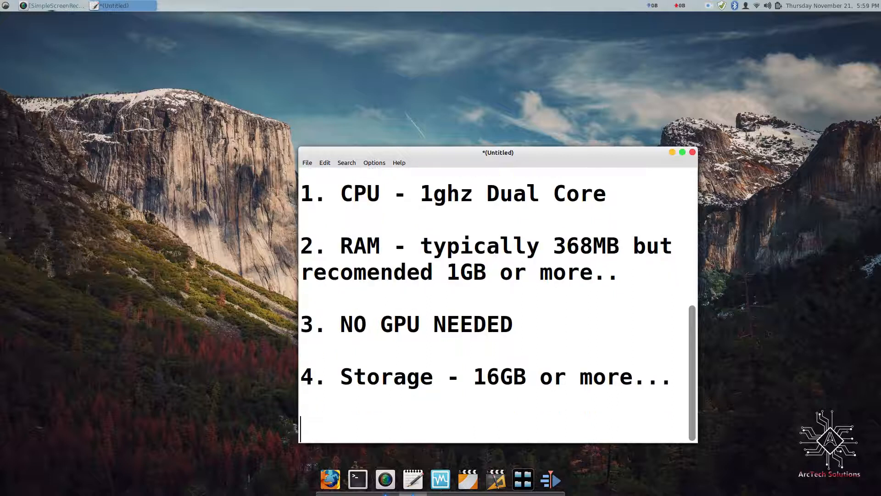
Step: Write the closing note "i configured my VirtualBox on this requirements.." below the requirements list
{"action": "type", "text": "i confi"}
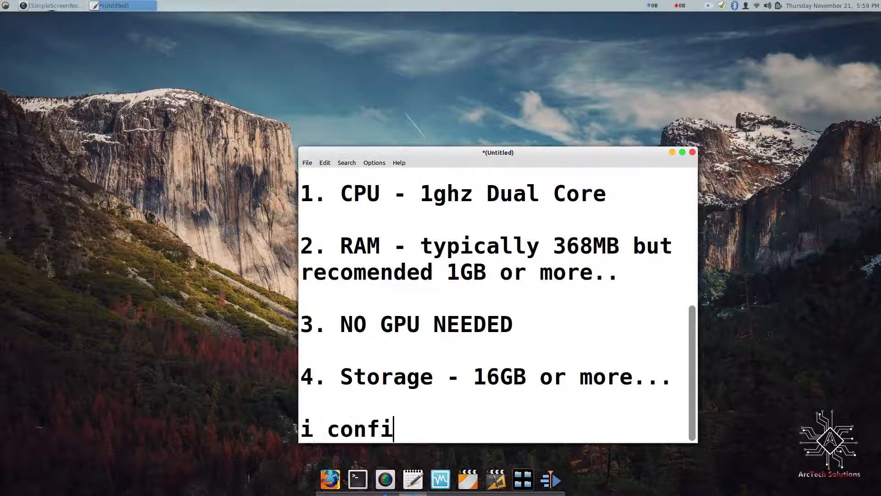
{"action": "type", "text": "gured my "}
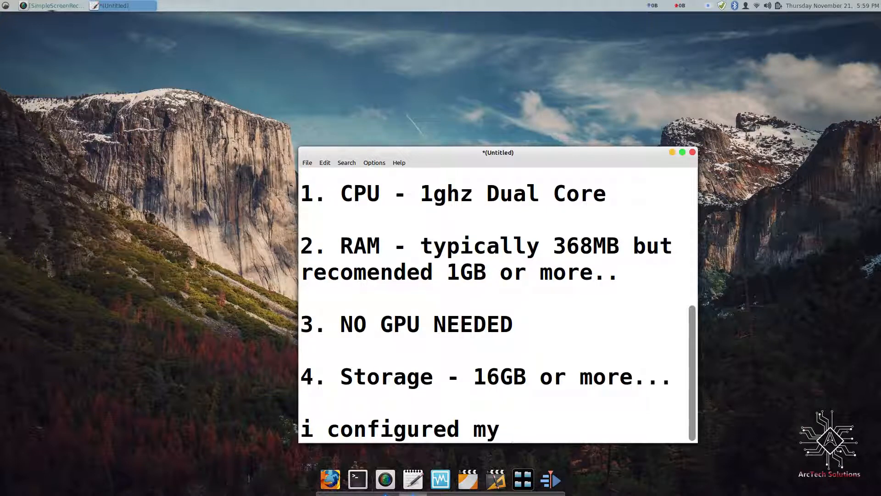
{"action": "type", "text": "VirtualB"}
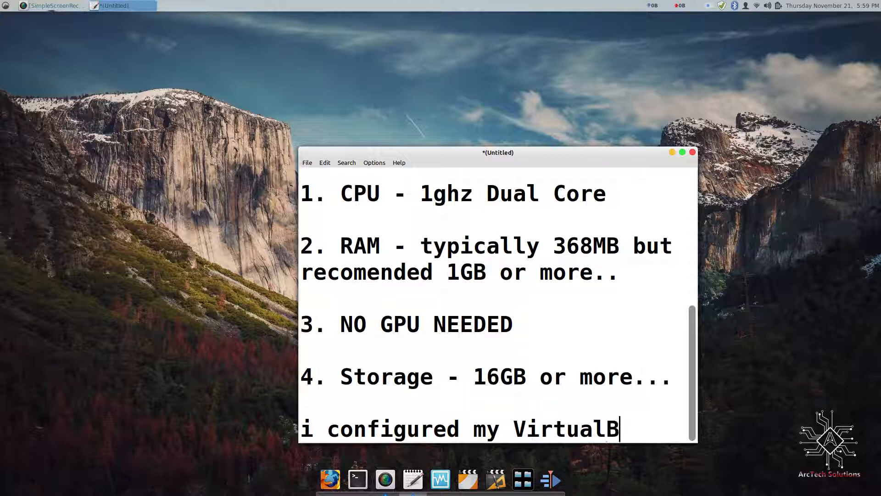
{"action": "type", "text": "ox on"}
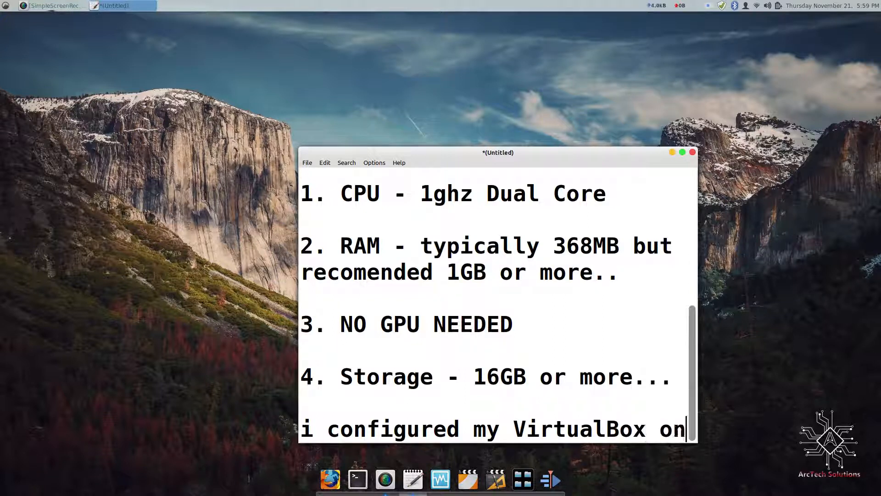
{"action": "type", "text": " this requir"}
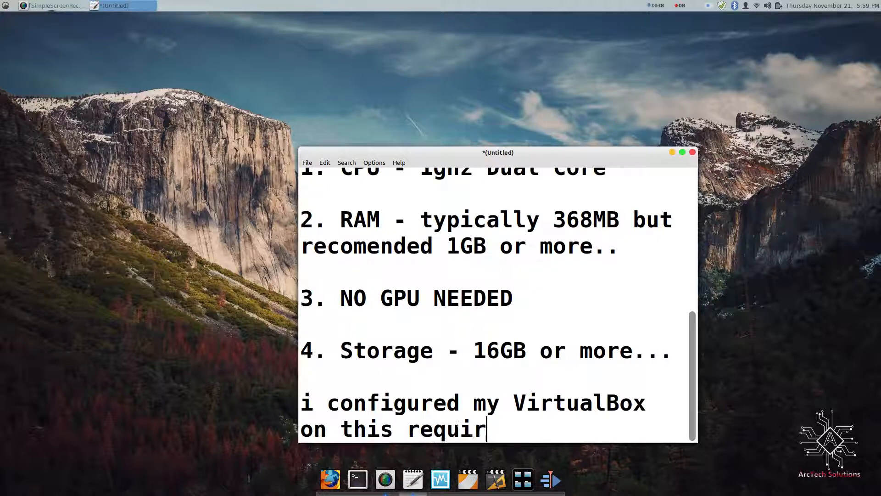
{"action": "type", "text": "ements.."}
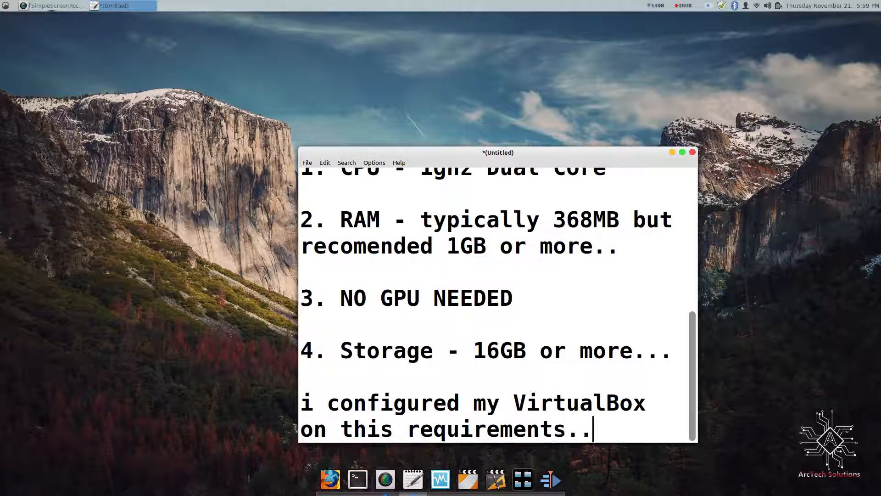
Step: Add "lets start.." to the end of the closing note about the VirtualBox configuration
{"action": "type", "text": " lets "}
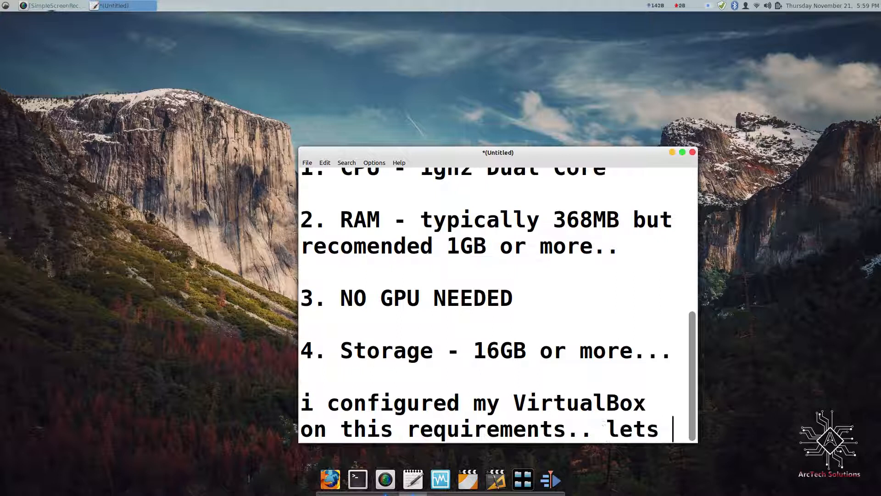
{"action": "type", "text": "start.."}
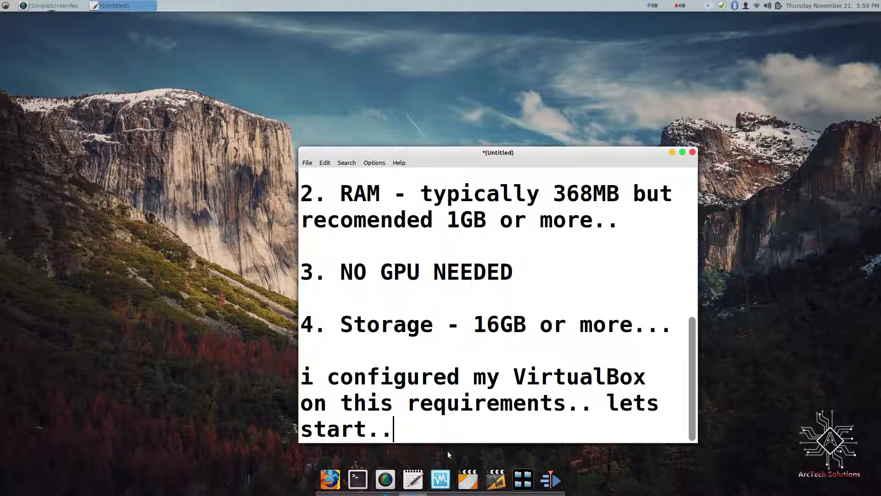
Step: Switch to VirtualBox, open the ParotOS machine's settings and set its operating system version to Debian (64-bit)
{"action": "left_click", "coordinate": [441, 480]}
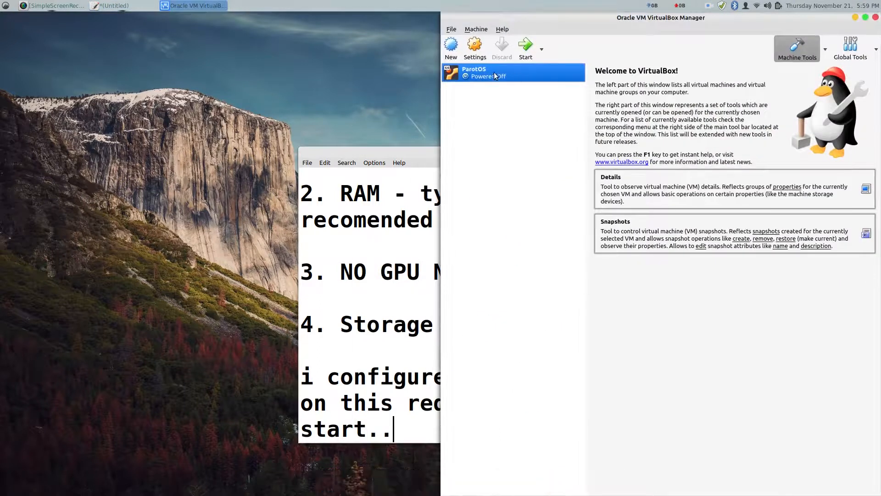
{"action": "right_click", "coordinate": [495, 75]}
{"action": "left_click", "coordinate": [507, 79]}
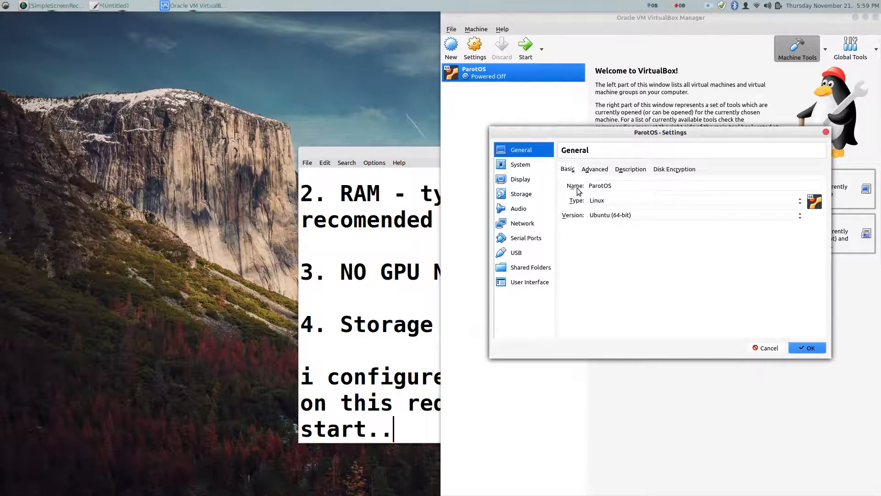
{"action": "left_click", "coordinate": [610, 219]}
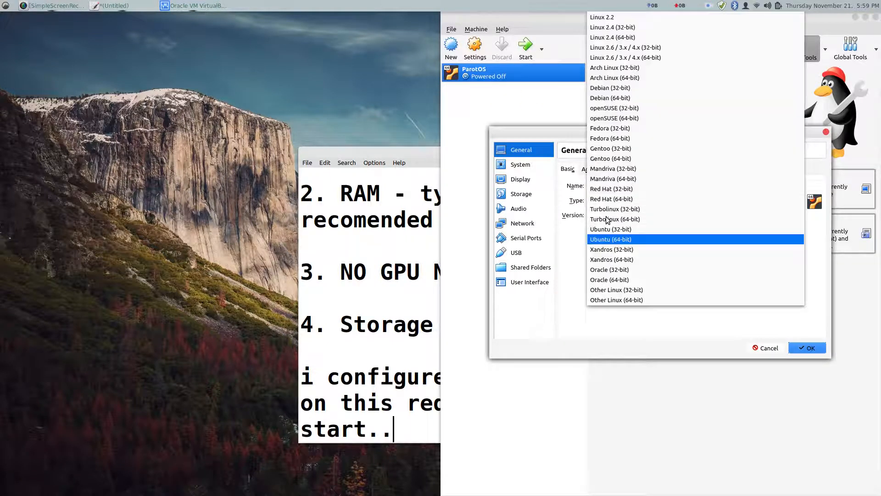
{"action": "left_click", "coordinate": [611, 98]}
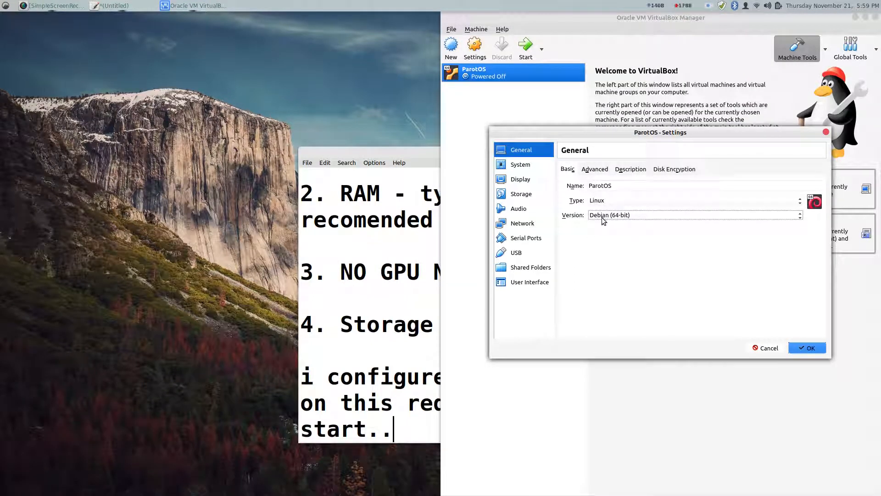
Step: Choose Bidirectional for the machine's shared clipboard, and check its description and disk encryption settings
{"action": "left_click", "coordinate": [601, 169]}
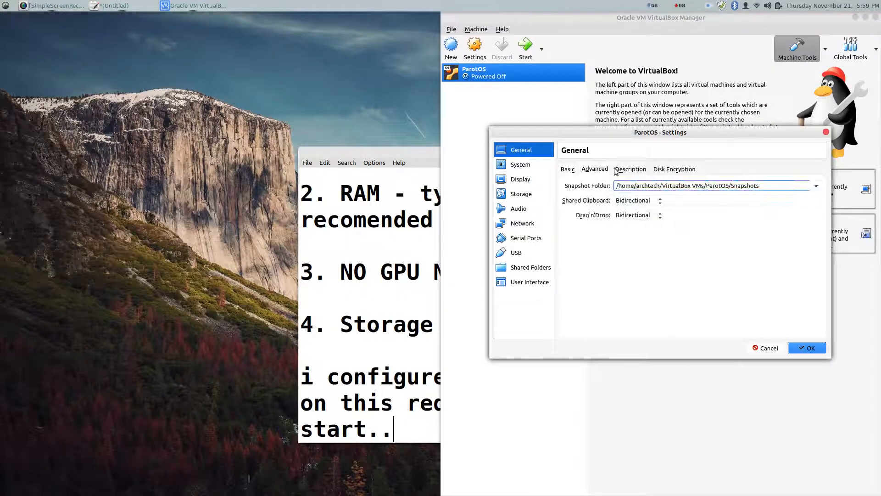
{"action": "left_click", "coordinate": [631, 201]}
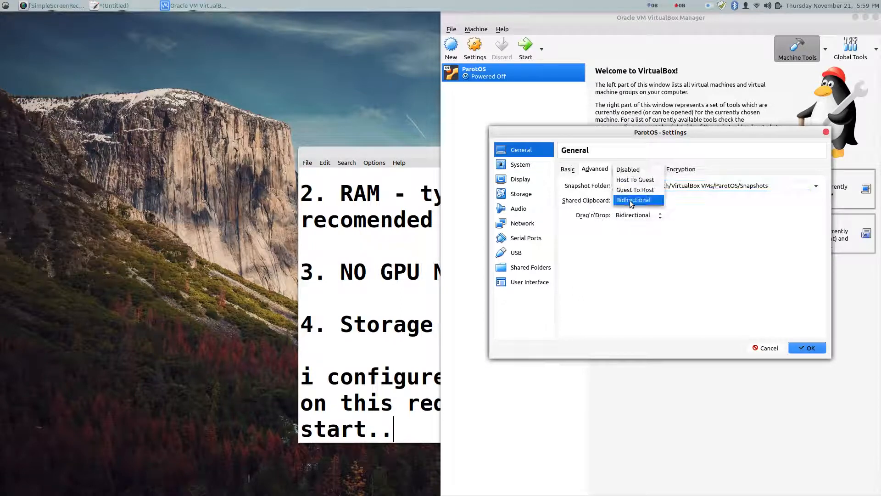
{"action": "left_click", "coordinate": [631, 202]}
{"action": "left_click", "coordinate": [629, 173]}
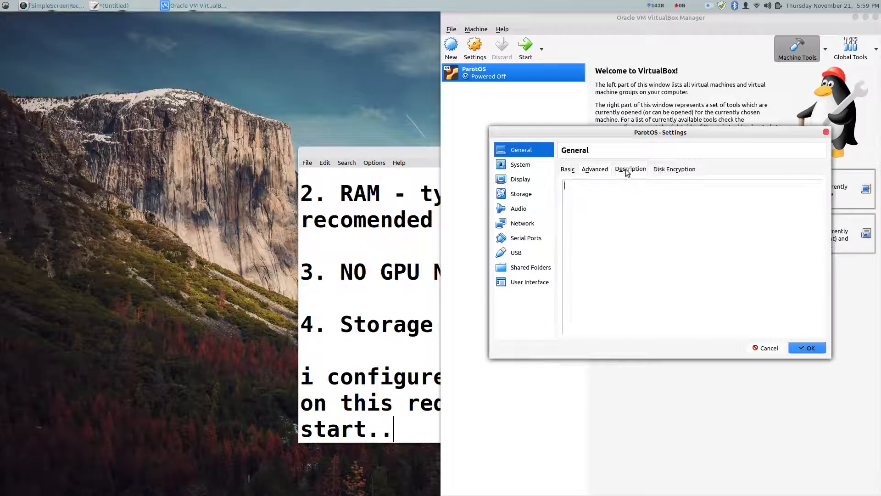
{"action": "left_click", "coordinate": [679, 170]}
Step: Enable Network in the machine's boot order, and review its processor, acceleration and display settings
{"action": "left_click", "coordinate": [527, 166]}
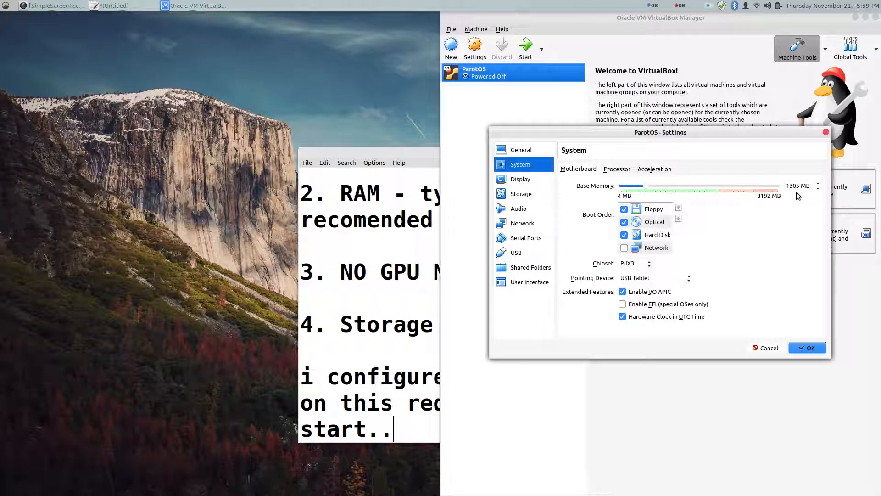
{"action": "left_click", "coordinate": [624, 248]}
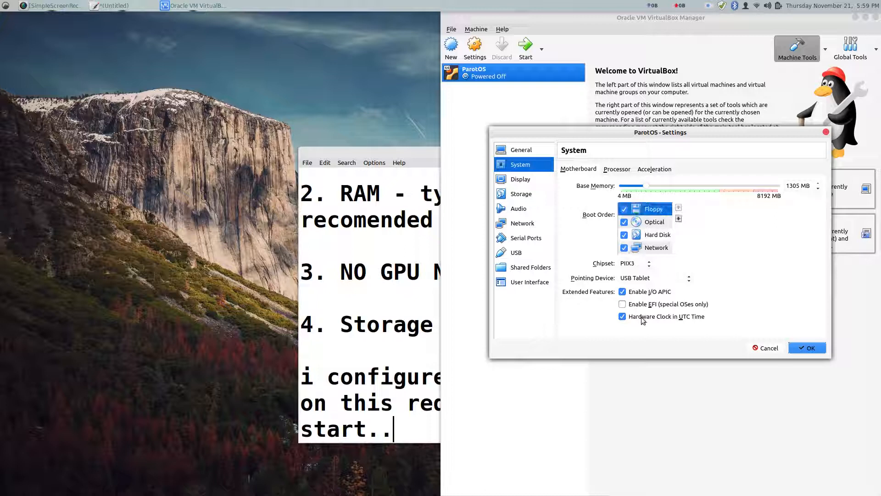
{"action": "left_click", "coordinate": [620, 170]}
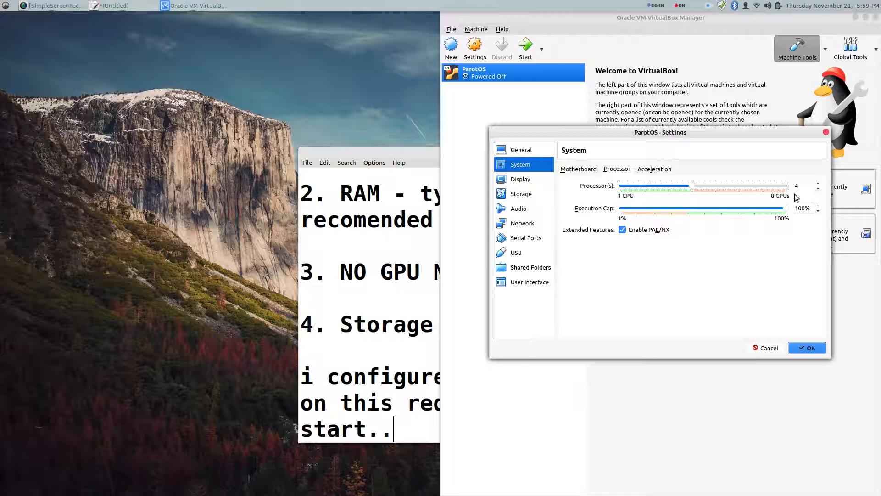
{"action": "left_click", "coordinate": [665, 170]}
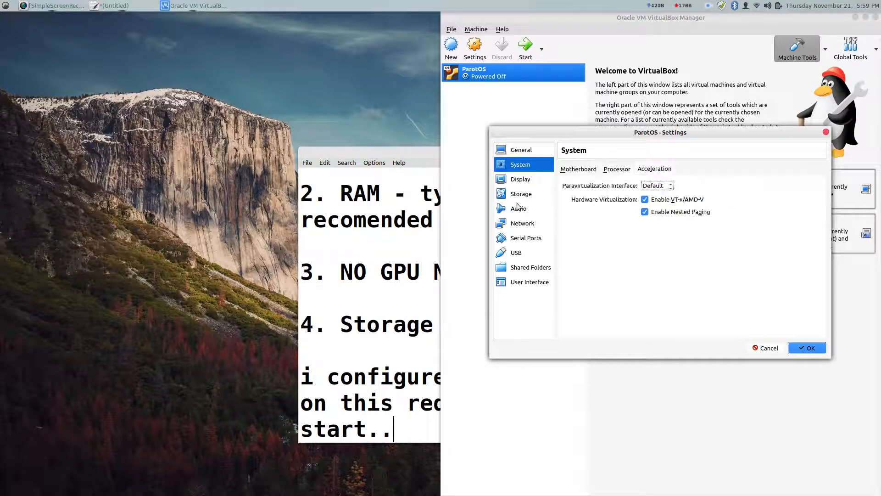
{"action": "left_click", "coordinate": [522, 185]}
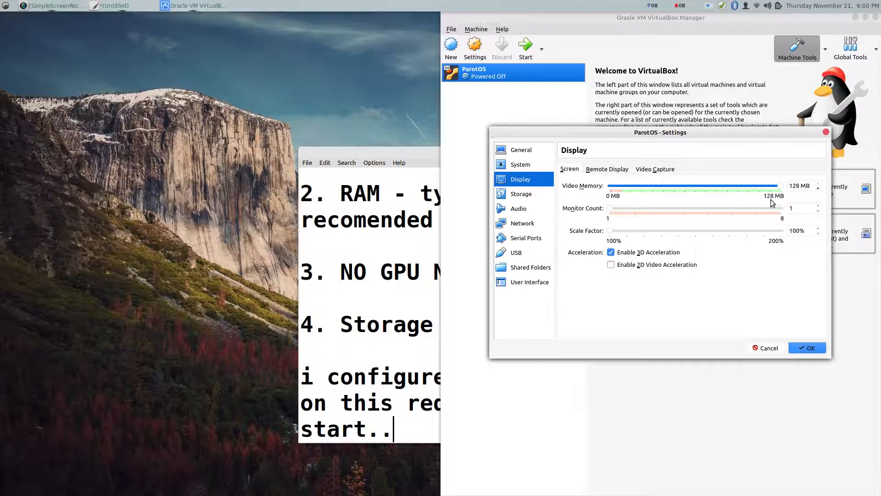
Step: Load Parrot-security-4.7_x64.iso from the Downloads folder into the machine's IDE Secondary Master optical drive
{"action": "left_click", "coordinate": [517, 199]}
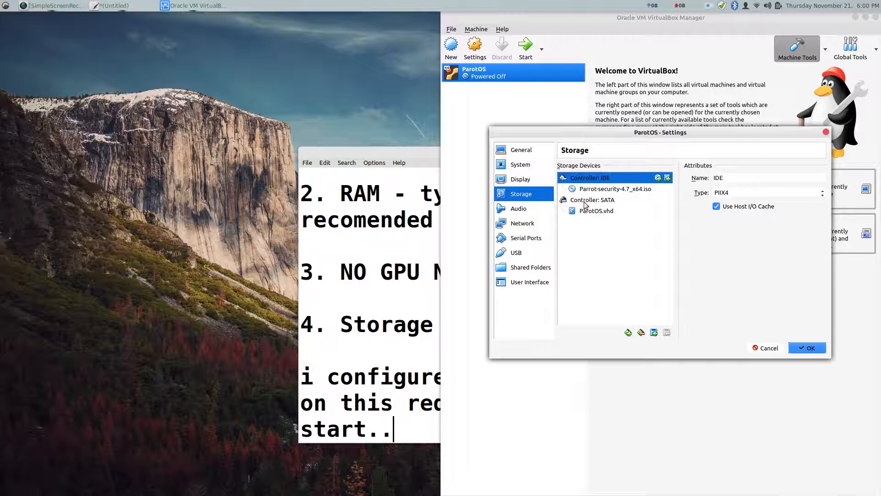
{"action": "left_click", "coordinate": [604, 189]}
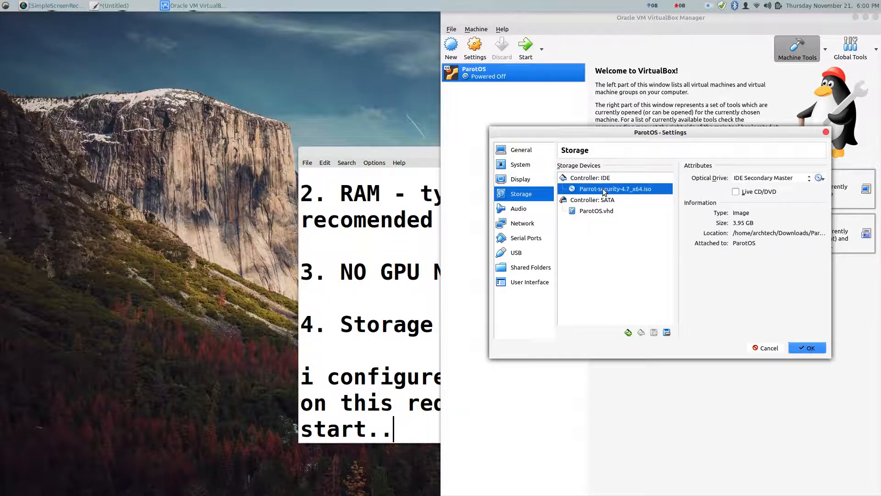
{"action": "left_click", "coordinate": [819, 179]}
{"action": "left_click", "coordinate": [793, 192]}
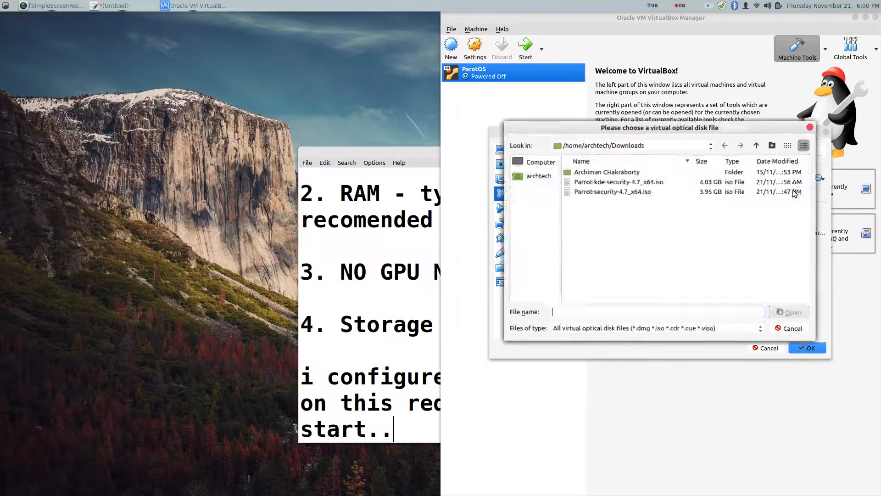
{"action": "left_click", "coordinate": [637, 195]}
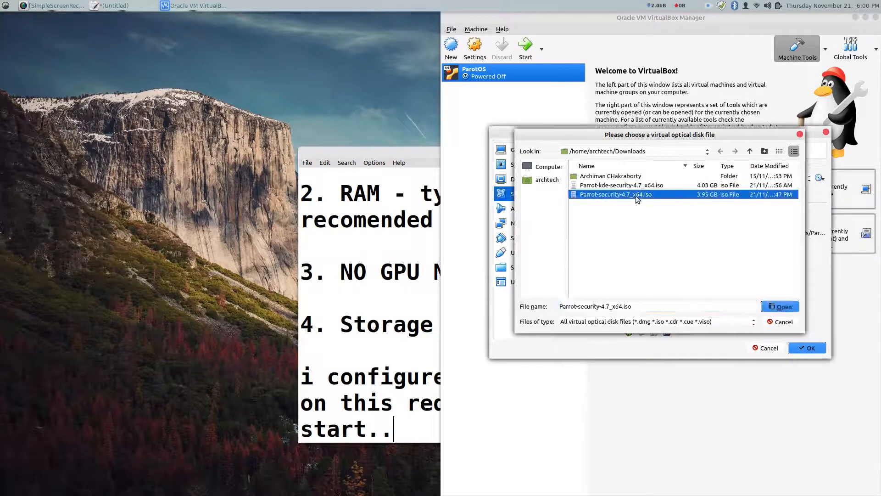
{"action": "double_click", "coordinate": [637, 196]}
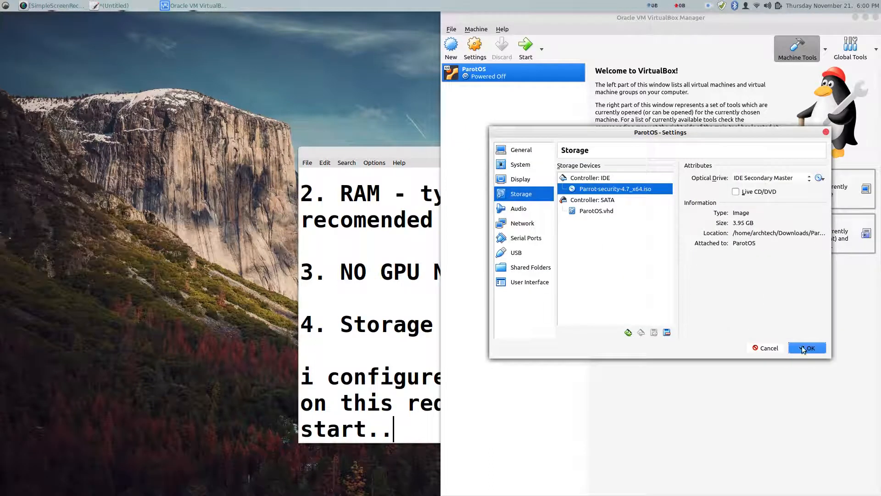
Step: Attach the machine's network Adapter 1 to Bridged Adapter and save the settings
{"action": "left_click", "coordinate": [523, 225]}
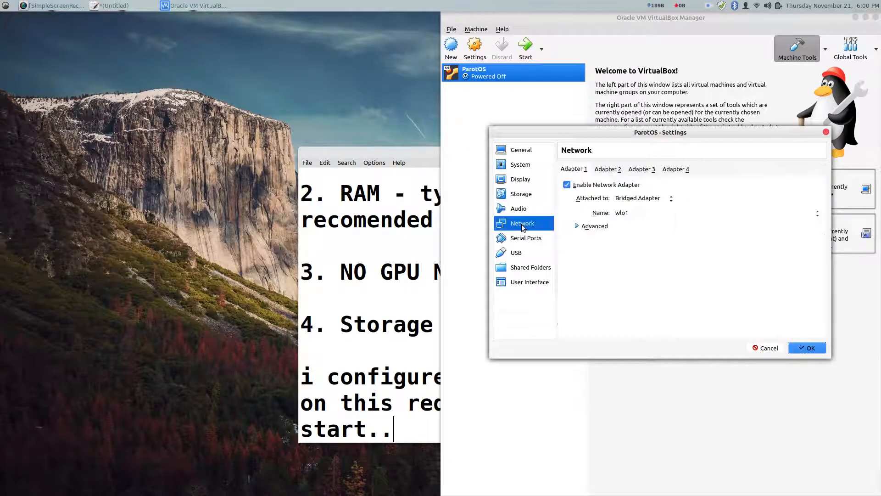
{"action": "left_click", "coordinate": [639, 197]}
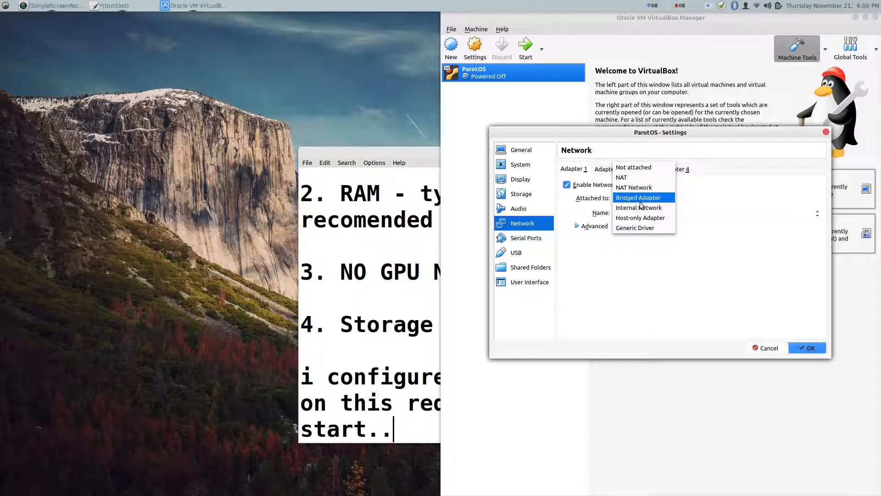
{"action": "left_click", "coordinate": [642, 200]}
{"action": "left_click", "coordinate": [811, 348]}
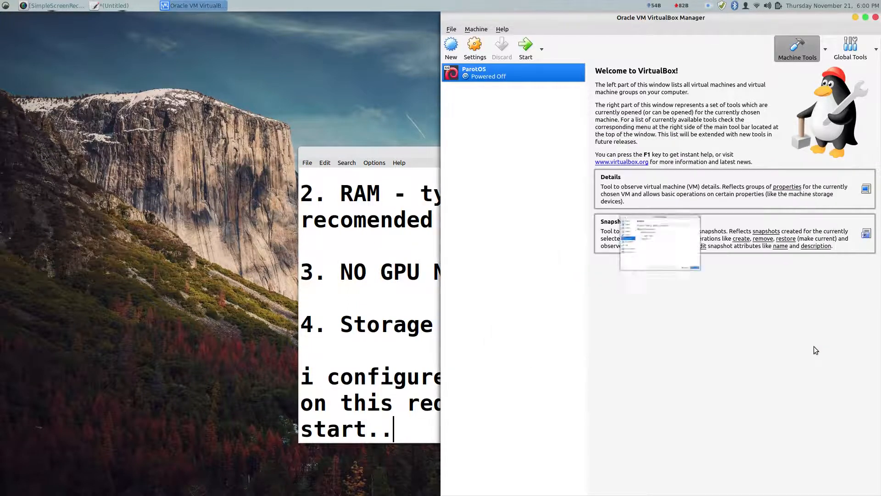
Step: Start the ParotOS machine, minimize the VirtualBox Manager window and maximize the running machine's window
{"action": "left_click", "coordinate": [523, 52]}
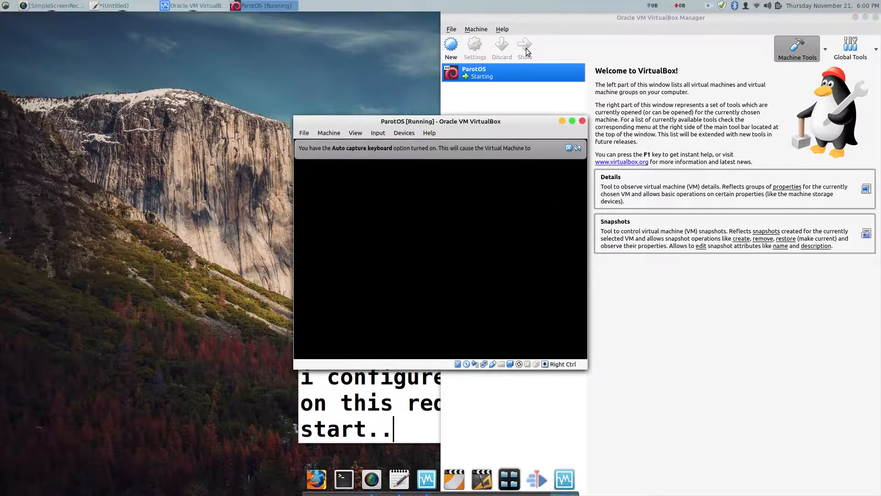
{"action": "left_click_drag", "start_coordinate": [630, 15], "coordinate": [252, 30]}
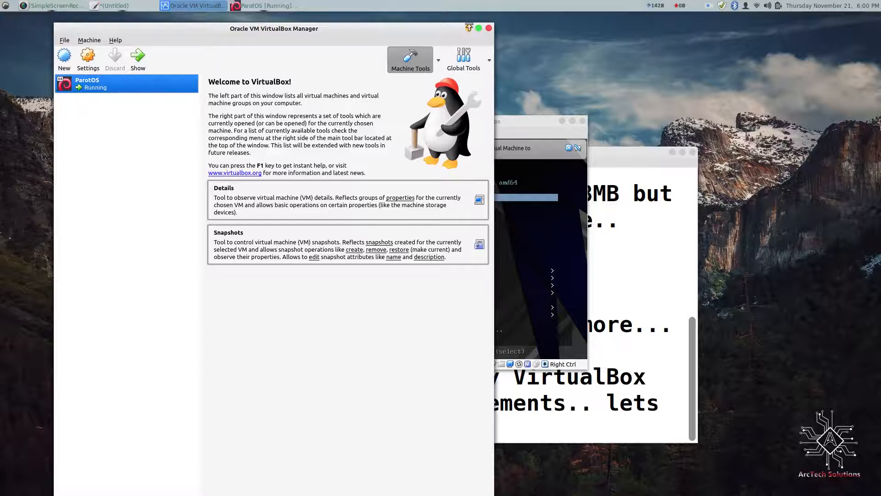
{"action": "left_click", "coordinate": [468, 28]}
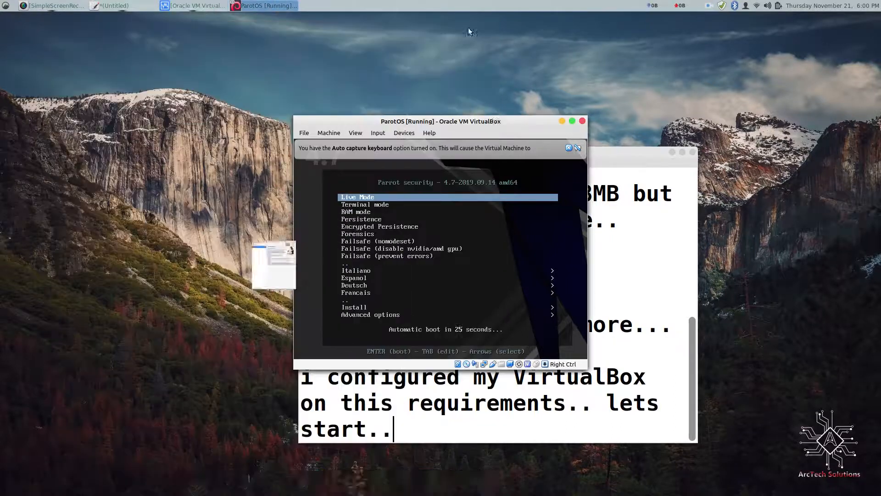
{"action": "left_click", "coordinate": [572, 123]}
Step: Boot the Parrot installer with the "Install with GTK GUI" option and accept English as the installation language
{"action": "key", "text": "Down"}
{"action": "key", "text": "Up"}
{"action": "key", "text": "Down"}
{"action": "key", "text": "Down"}
{"action": "key", "text": "Down"}
{"action": "key", "text": "Down"}
{"action": "key", "text": "Down"}
{"action": "key", "text": "Down"}
{"action": "key", "text": "Down"}
{"action": "key", "text": "Down"}
{"action": "key", "text": "Down"}
{"action": "key", "text": "Down"}
{"action": "key", "text": "Down"}
{"action": "key", "text": "Down"}
{"action": "key", "text": "Down"}
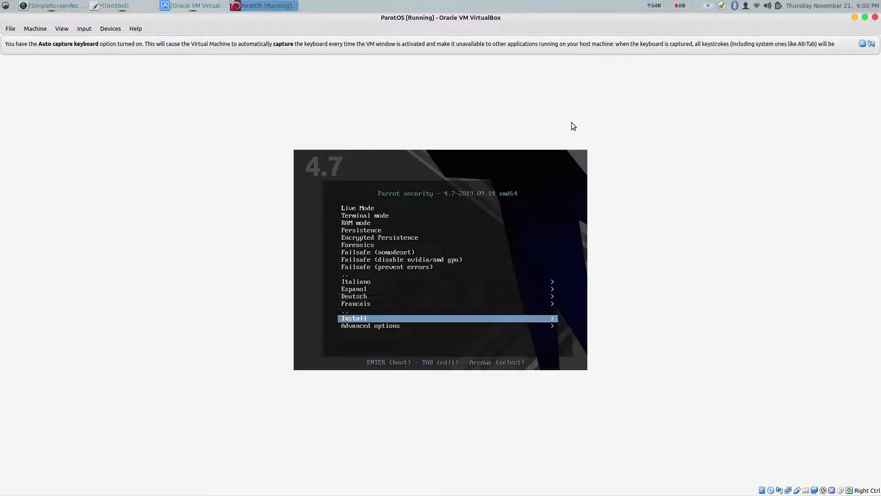
{"action": "key", "text": "Return"}
{"action": "key", "text": "Down"}
{"action": "key", "text": "Down"}
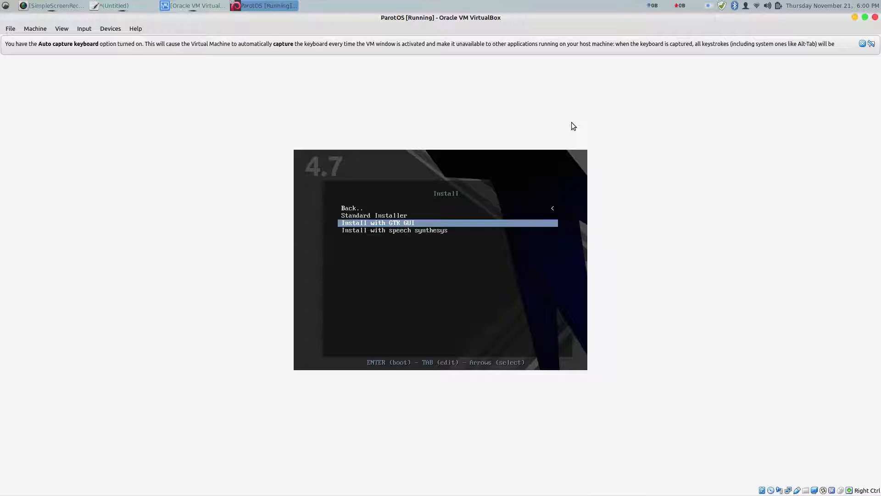
{"action": "key", "text": "Return"}
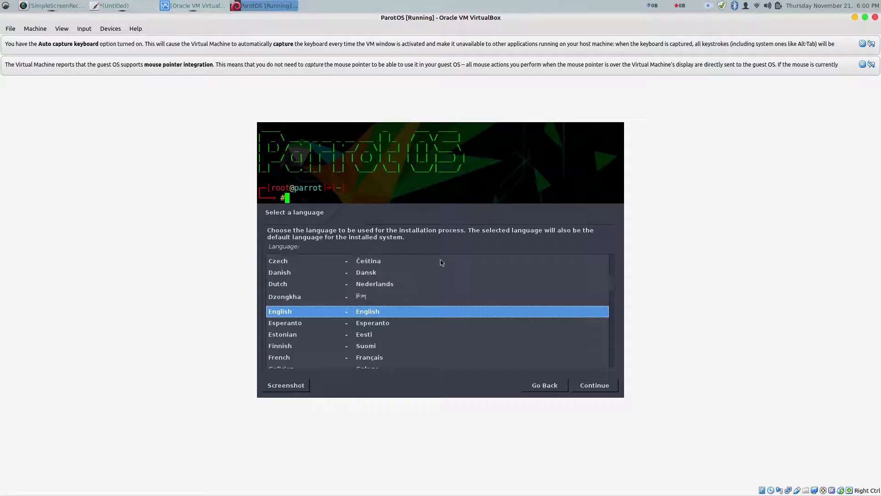
{"action": "key", "text": "Return"}
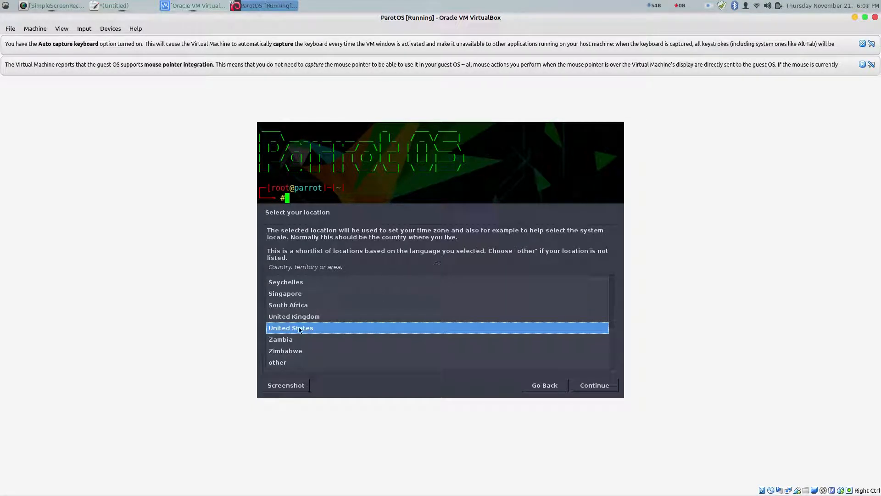
Step: Choose the installation location from the country shortlist and accept the American English keymap
{"action": "key", "text": "Up"}
{"action": "key", "text": "Up"}
{"action": "key", "text": "Up"}
{"action": "key", "text": "Up"}
{"action": "key", "text": "Up"}
{"action": "key", "text": "Up"}
{"action": "key", "text": "Up"}
{"action": "key", "text": "Up"}
{"action": "key", "text": "Up"}
{"action": "key", "text": "Up"}
{"action": "key", "text": "Up"}
{"action": "key", "text": "Up"}
{"action": "key", "text": "Up"}
{"action": "key", "text": "Up"}
{"action": "key", "text": "Up"}
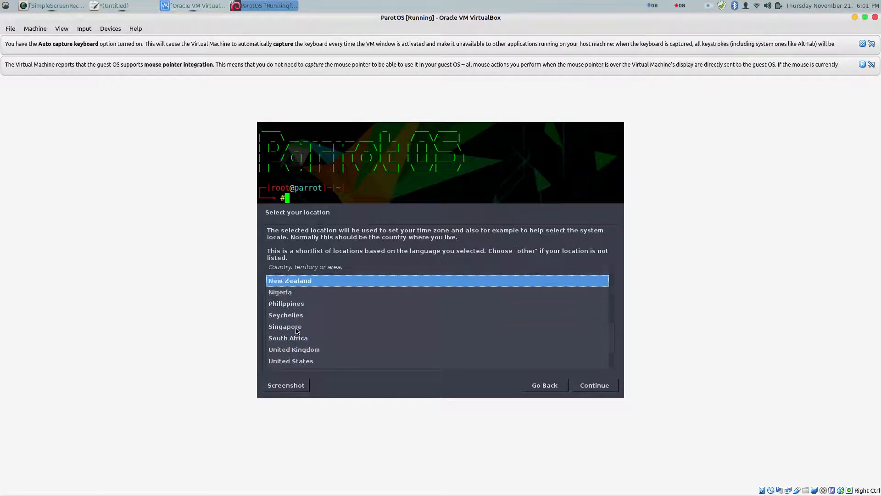
{"action": "key", "text": "Down"}
{"action": "key", "text": "Down"}
{"action": "key", "text": "Down"}
{"action": "key", "text": "Down"}
{"action": "key", "text": "Down"}
{"action": "key", "text": "Return"}
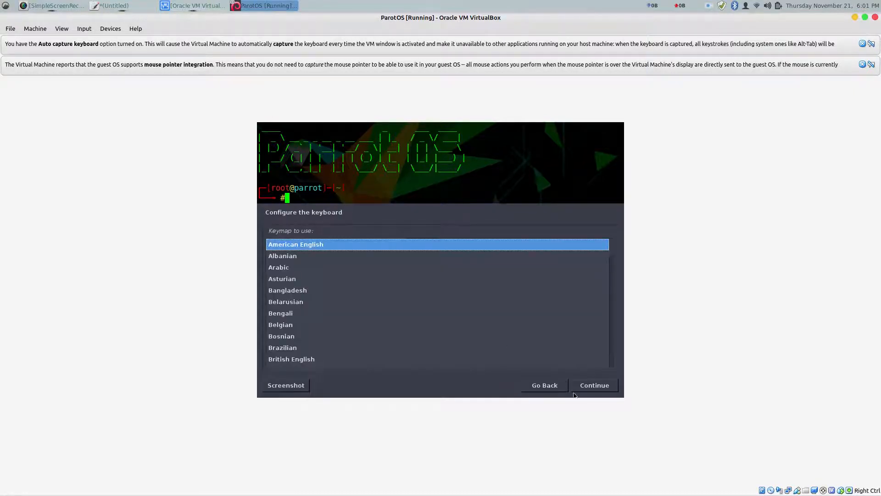
{"action": "left_click", "coordinate": [580, 390]}
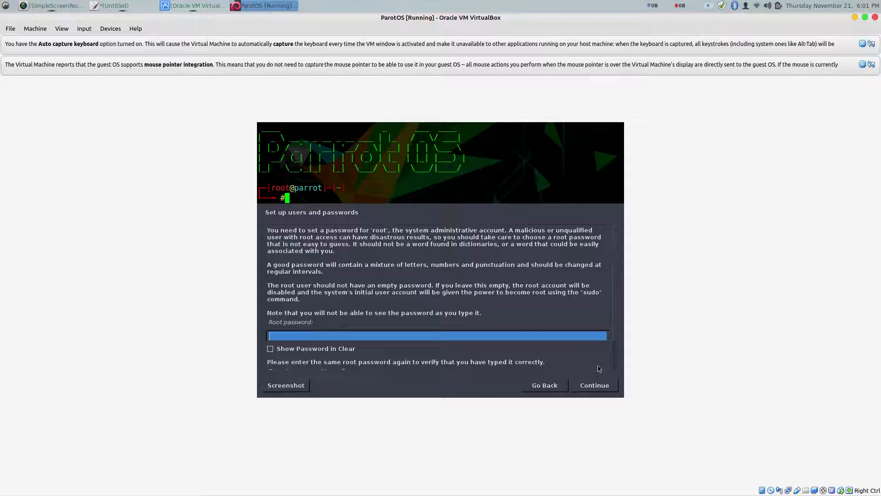
Step: Switch to the text note and add a paragraph reading "here we dont want to create any root account so we will skip to"
{"action": "left_click", "coordinate": [115, 6]}
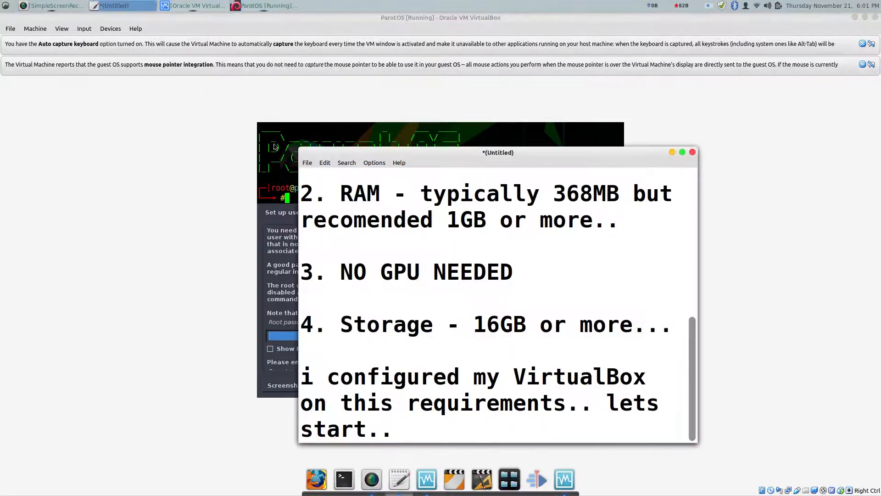
{"action": "key", "text": "Return"}
{"action": "key", "text": "Return"}
{"action": "type", "text": "here we dont "}
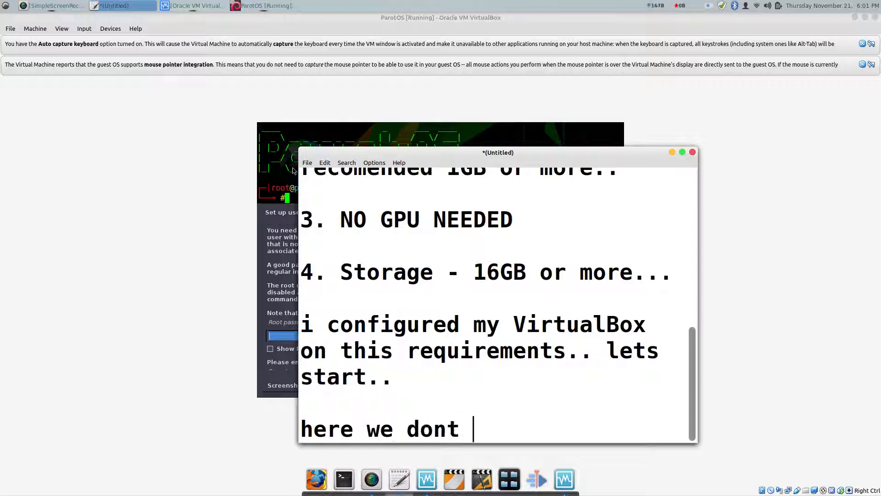
{"action": "type", "text": "want to c"}
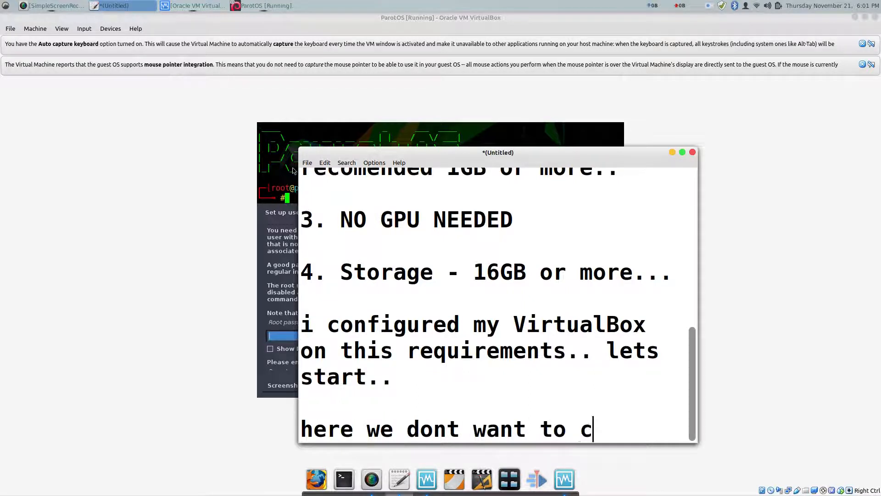
{"action": "type", "text": "reate a"}
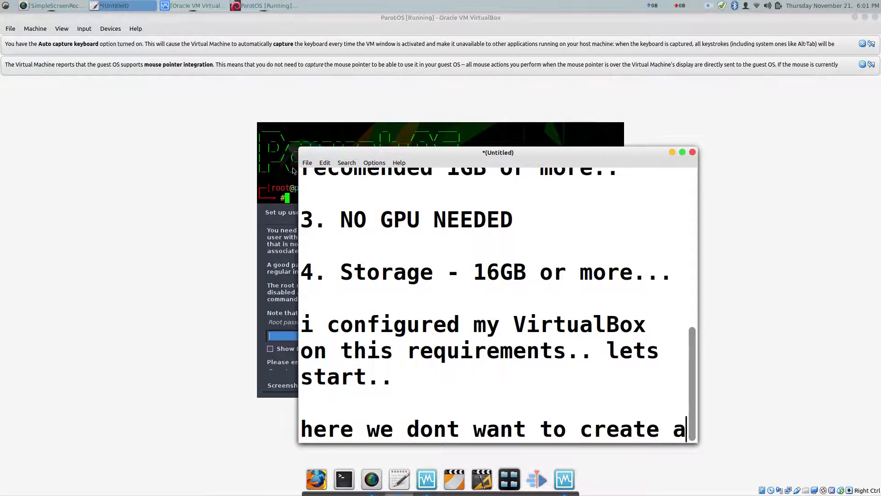
{"action": "type", "text": "ny r"}
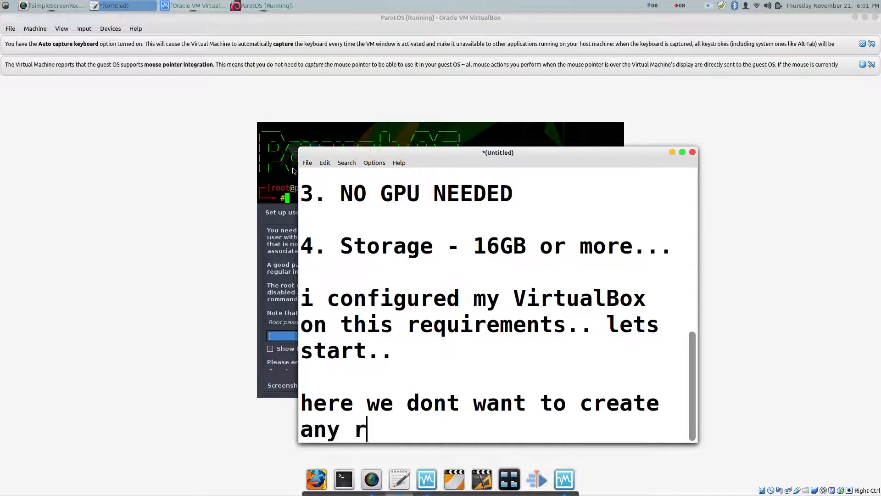
{"action": "type", "text": "oot account so we will skip to"}
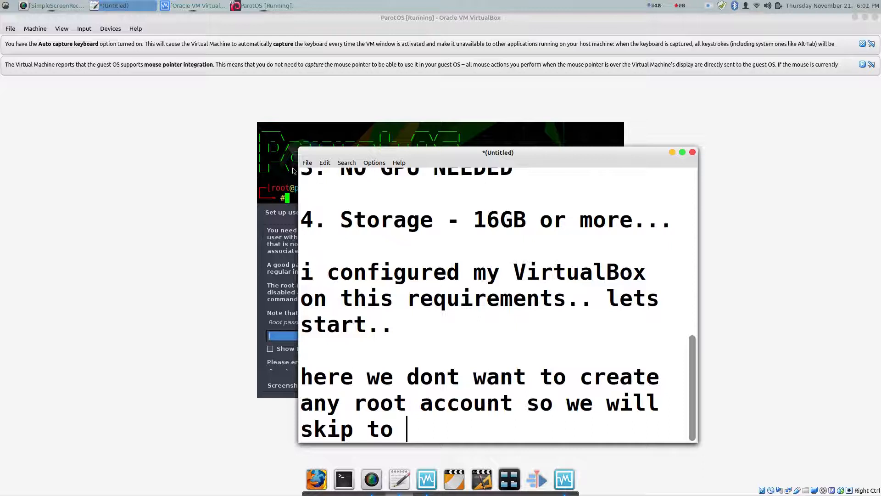
Step: Glance at the installer's root password page, then complete the note's sentence with "the create user part"
{"action": "left_click", "coordinate": [293, 170]}
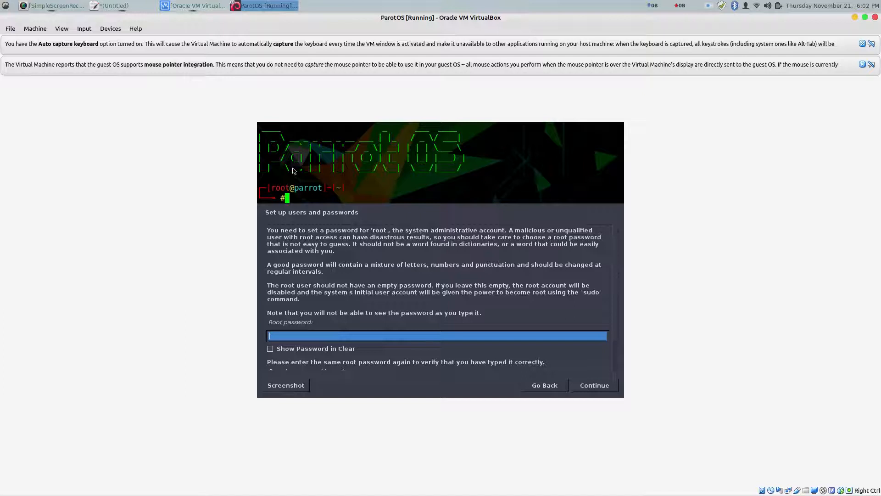
{"action": "left_click", "coordinate": [122, 4]}
{"action": "type", "text": "t"}
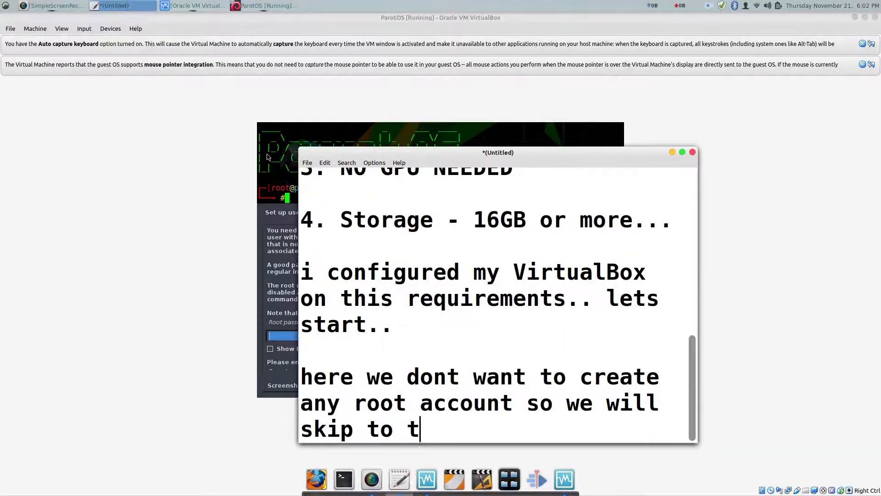
{"action": "type", "text": "he create "}
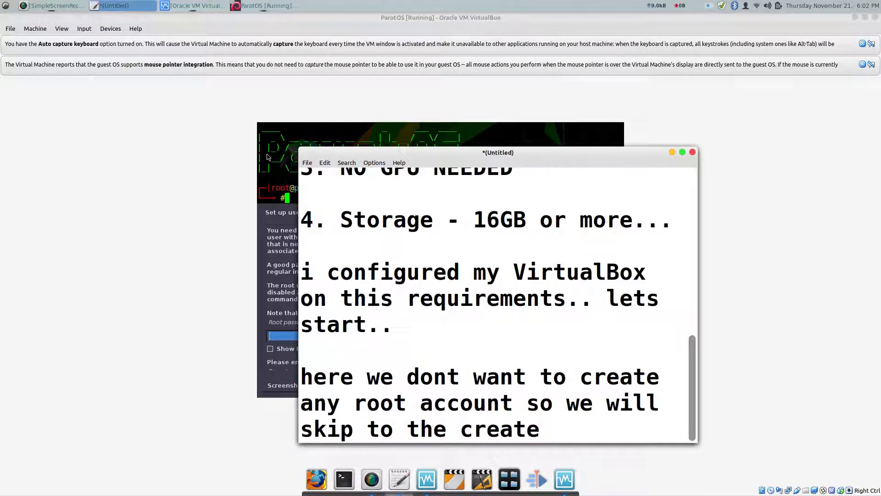
{"action": "type", "text": "user"}
{"action": "key", "text": "BackSpace"}
{"action": "type", "text": "er "}
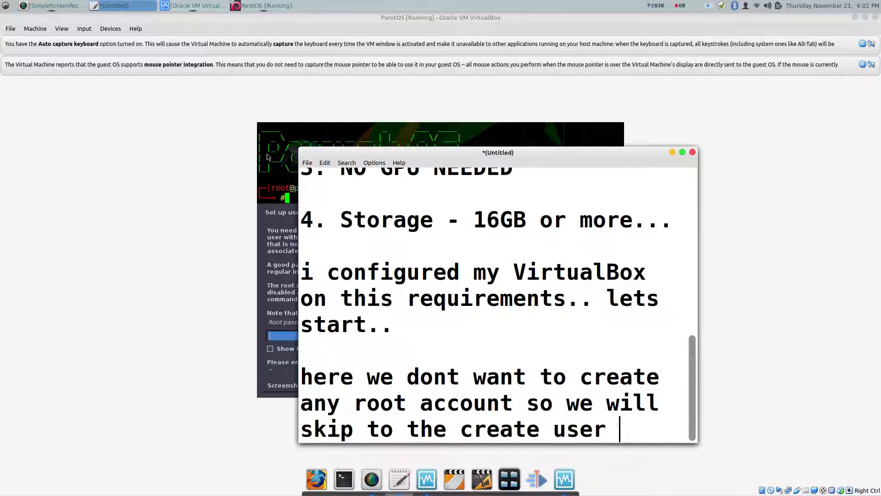
{"action": "type", "text": "part"}
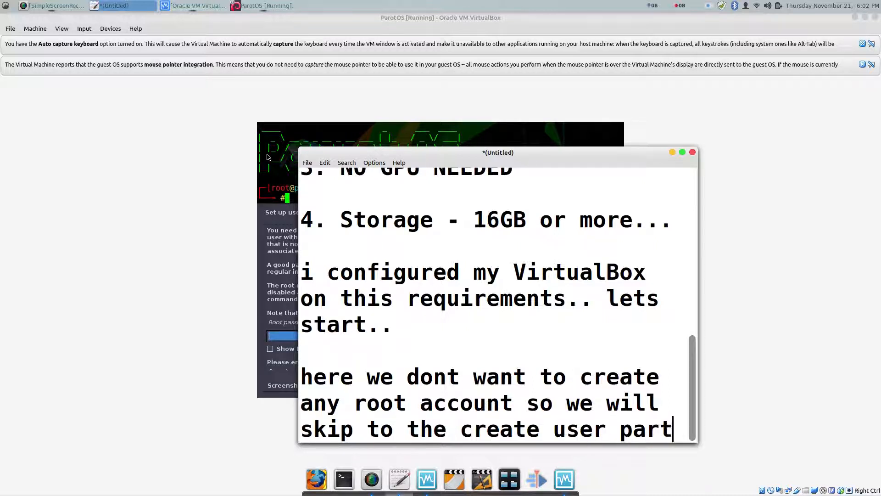
Step: Return to the Parrot installer and skip root account setup by leaving the root password empty
{"action": "left_click", "coordinate": [292, 124]}
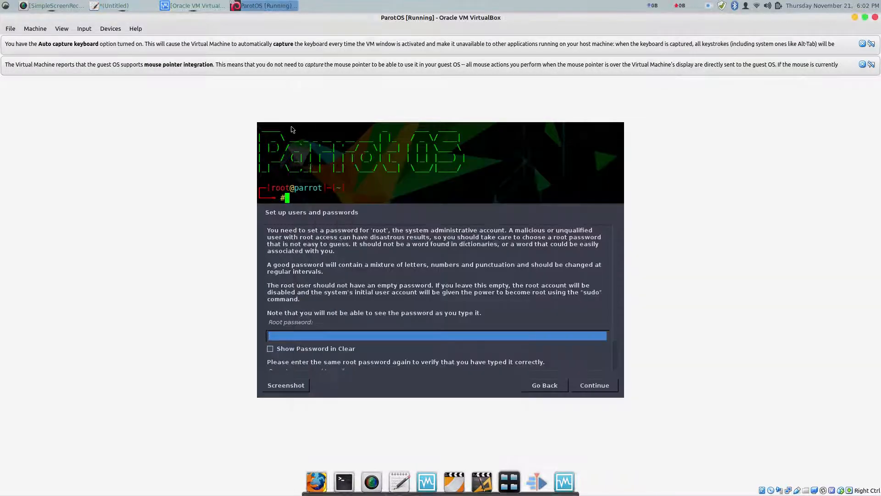
{"action": "left_click", "coordinate": [596, 390]}
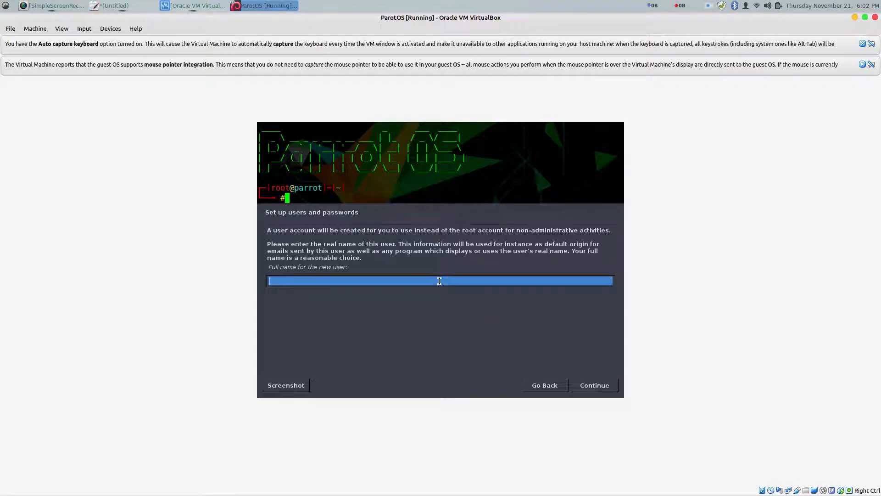
{"action": "left_click", "coordinate": [604, 388]}
{"action": "left_click", "coordinate": [604, 389]}
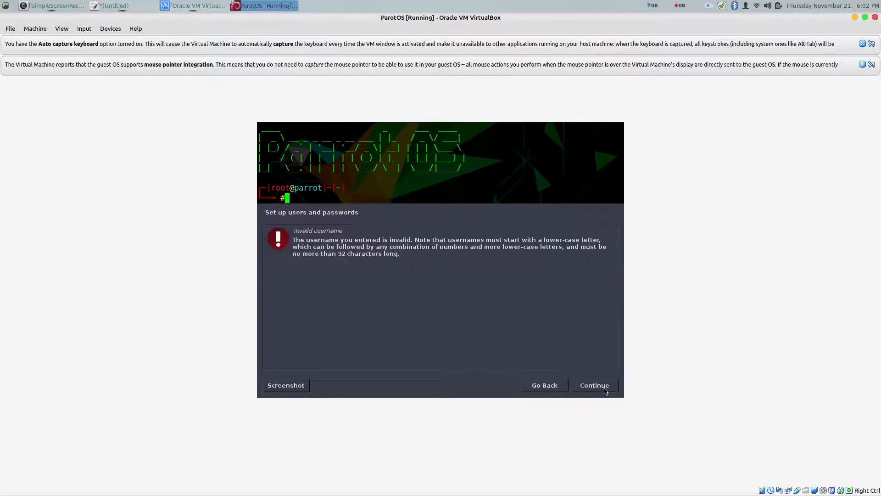
{"action": "left_click", "coordinate": [604, 388]}
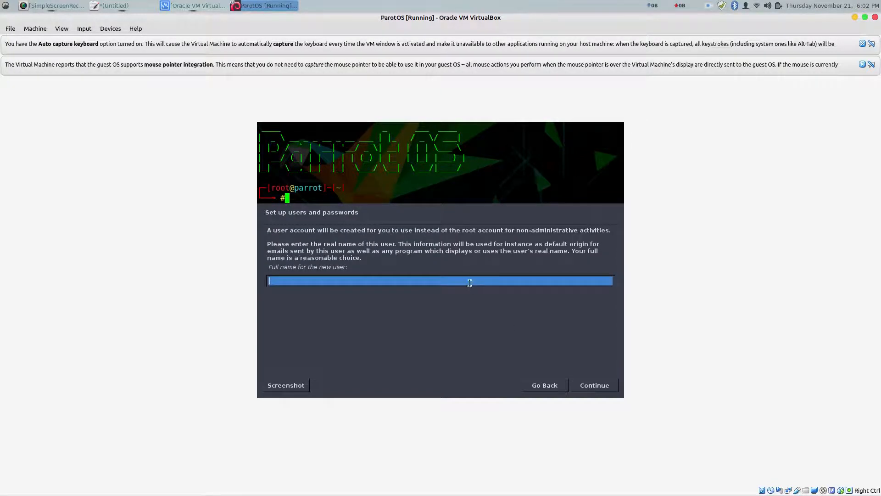
Step: Enter the new user's full name and accept the username suggested by the installer
{"action": "type", "text": "Ar"}
{"action": "key", "text": "BackSpace"}
{"action": "key", "text": "BackSpace"}
{"action": "type", "text": "ArcTE"}
{"action": "key", "text": "BackSpace"}
{"action": "key", "text": "BackSpace"}
{"action": "type", "text": "ech Sa"}
{"action": "key", "text": "Return"}
{"action": "key", "text": "Return"}
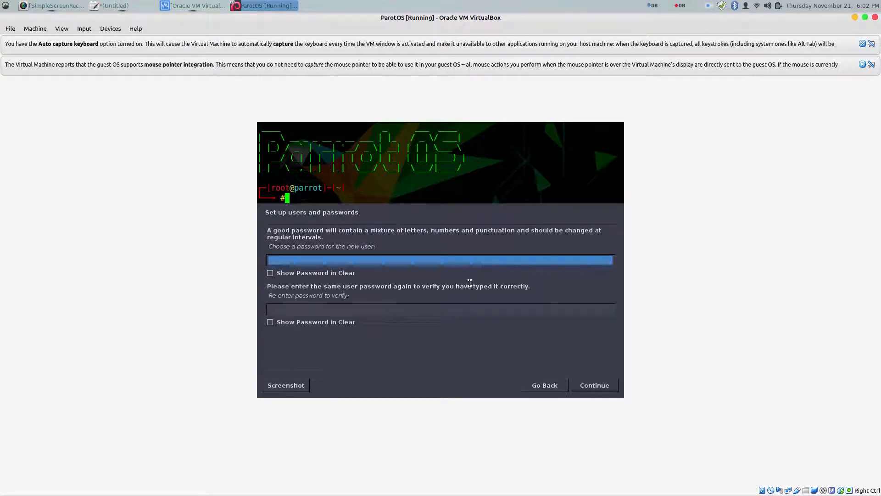
Step: Set the new user's account password, repeat it for verification and submit it
{"action": "type", "text": "••••••••"}
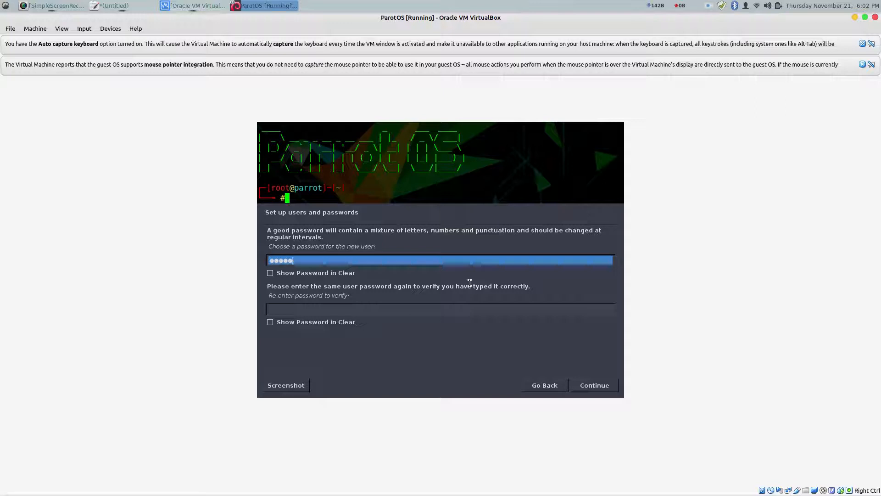
{"action": "key", "text": "Tab"}
{"action": "type", "text": "••••••••"}
{"action": "key", "text": "Return"}
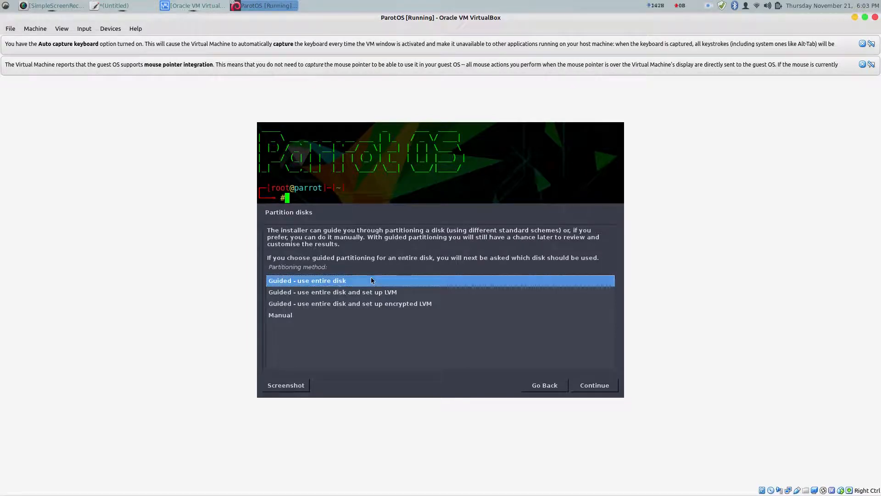
Step: Choose guided partitioning of the entire 42.9 GB VBOX HARDDISK (sda) with all files in one partition
{"action": "left_click", "coordinate": [590, 390]}
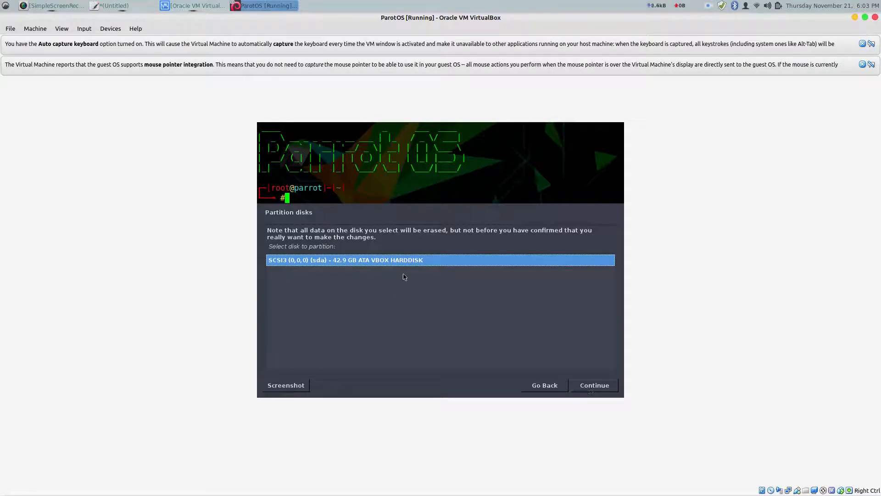
{"action": "left_click", "coordinate": [608, 385]}
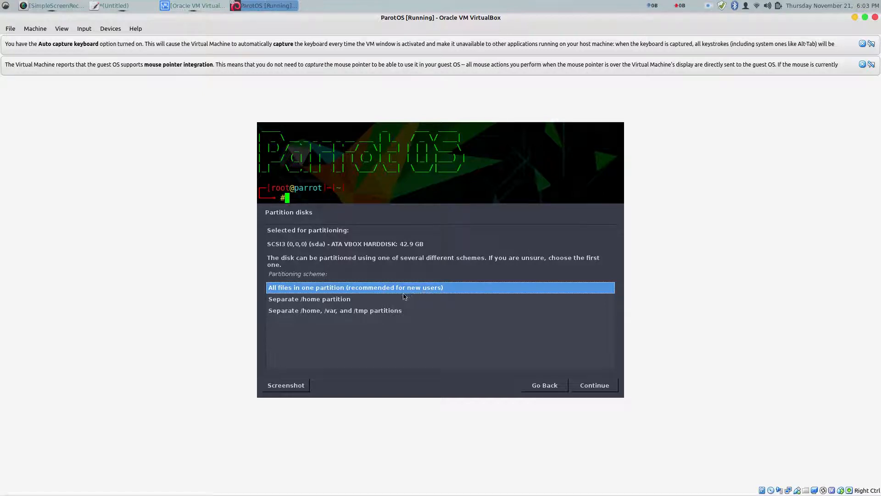
{"action": "left_click", "coordinate": [583, 388]}
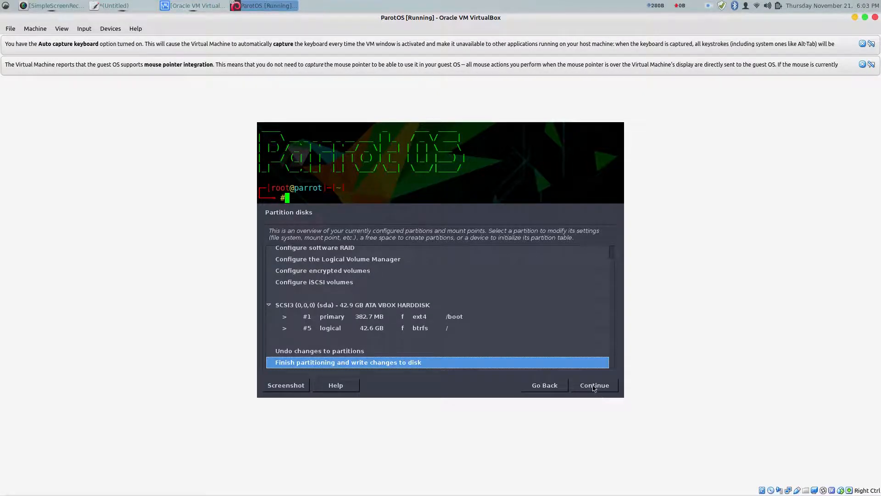
Step: Finish partitioning without swap space and write the changes to disk to start installing the system
{"action": "left_click", "coordinate": [594, 388]}
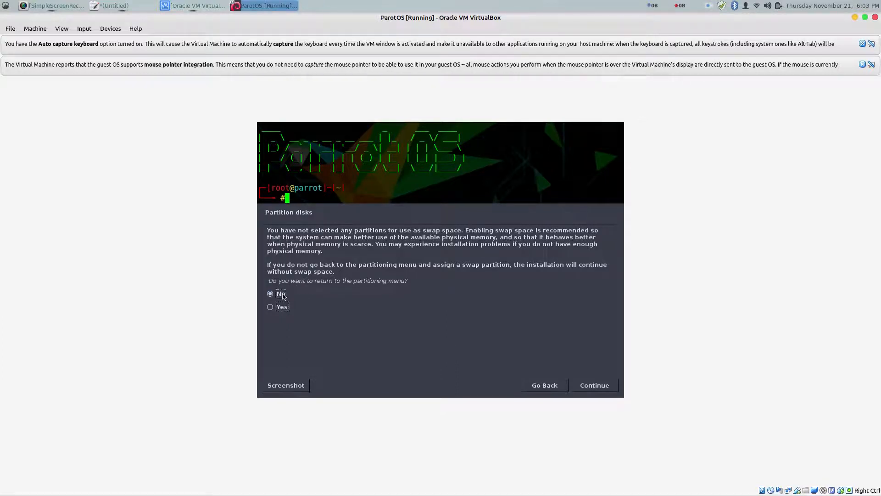
{"action": "left_click", "coordinate": [603, 387]}
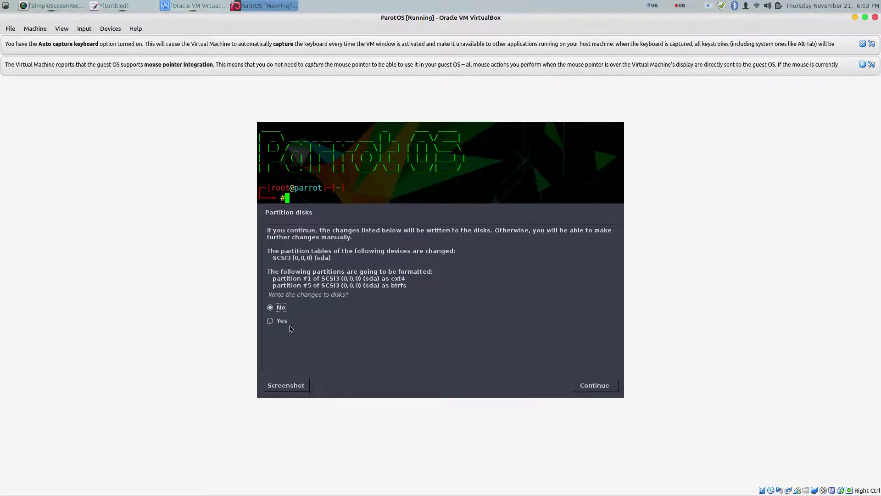
{"action": "left_click", "coordinate": [598, 388]}
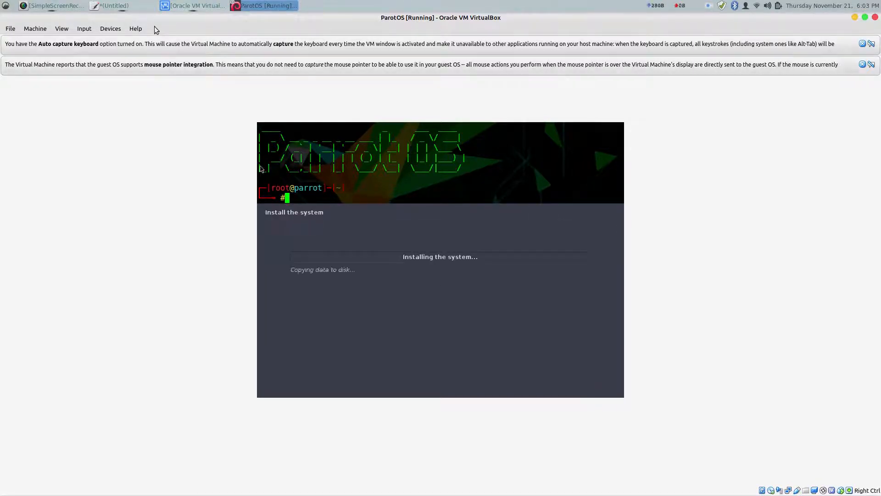
Step: Switch to the text note and add the paragraph "let the system installs... we will see you on the other side...."
{"action": "left_click", "coordinate": [133, 6]}
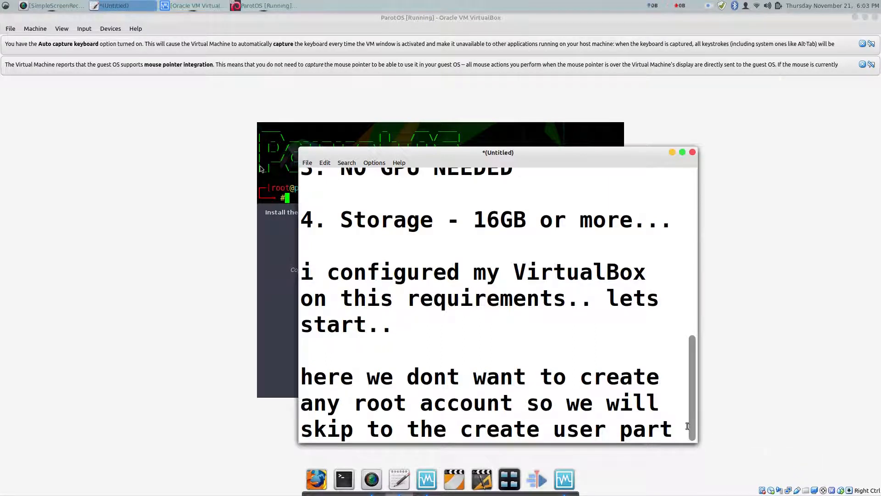
{"action": "key", "text": "Return"}
{"action": "key", "text": "Return"}
{"action": "type", "text": "let the syst"}
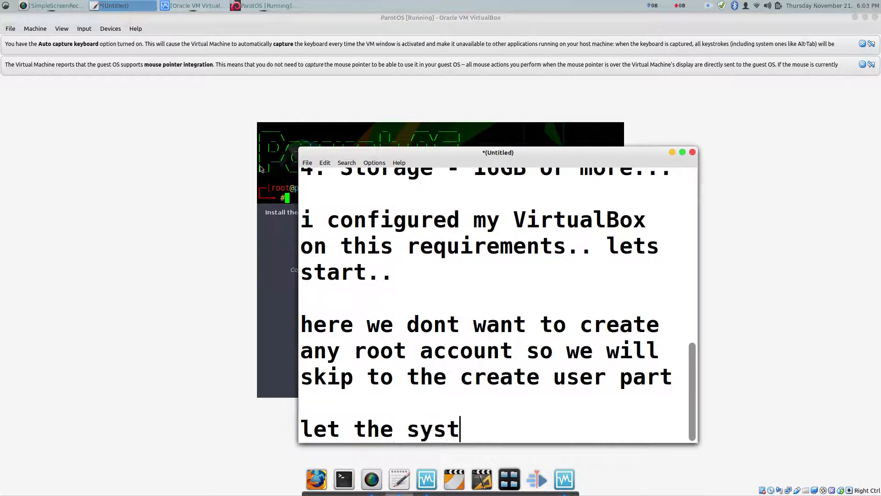
{"action": "type", "text": "em ins"}
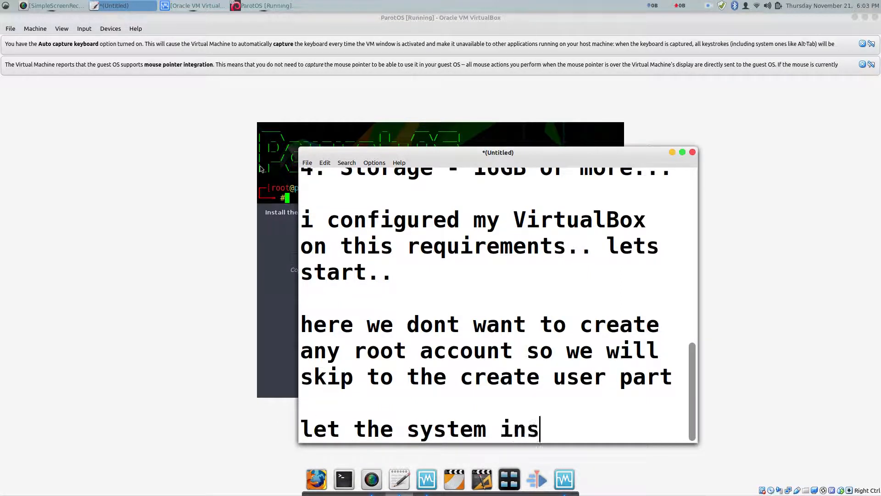
{"action": "type", "text": "talls... "}
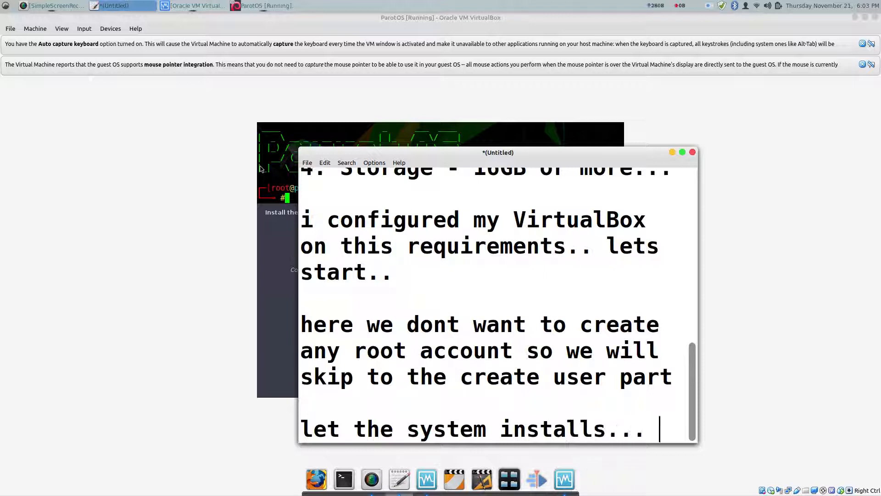
{"action": "type", "text": "we will"}
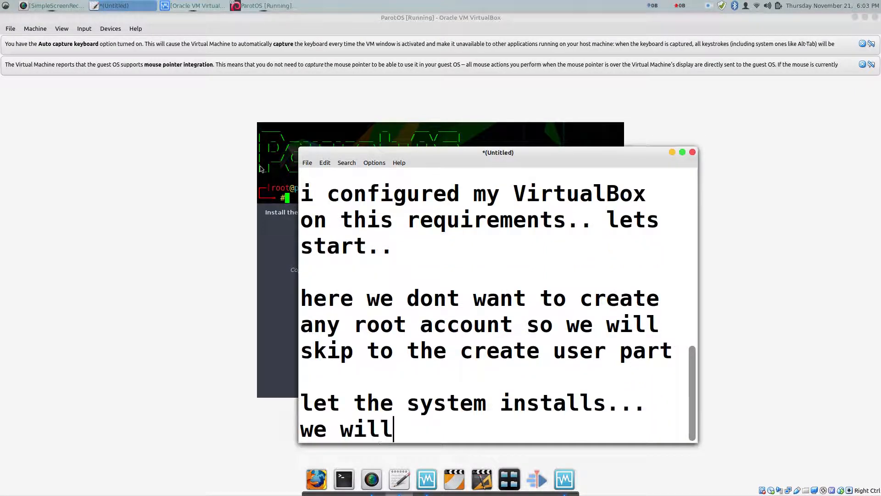
{"action": "type", "text": " see you "}
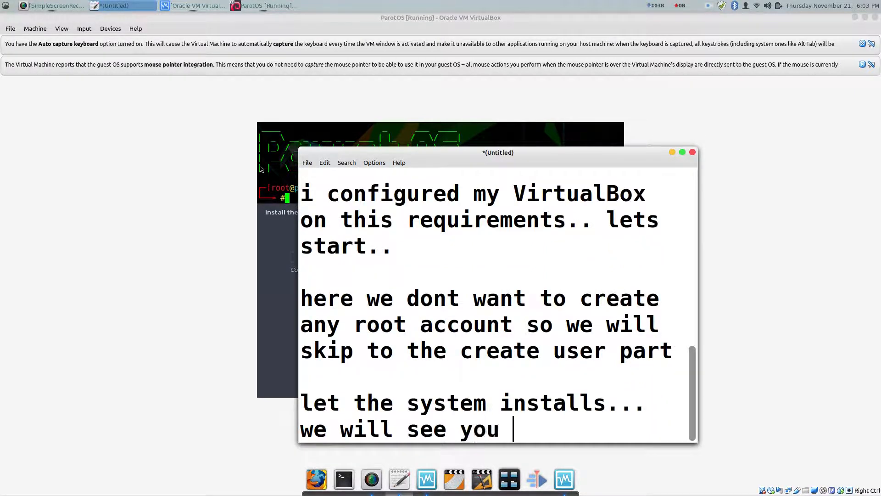
{"action": "type", "text": "on the other si"}
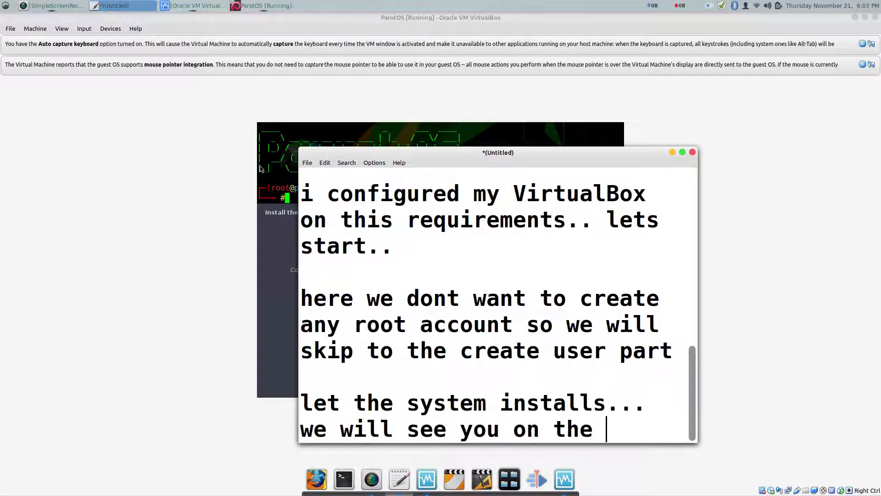
{"action": "type", "text": "de...."}
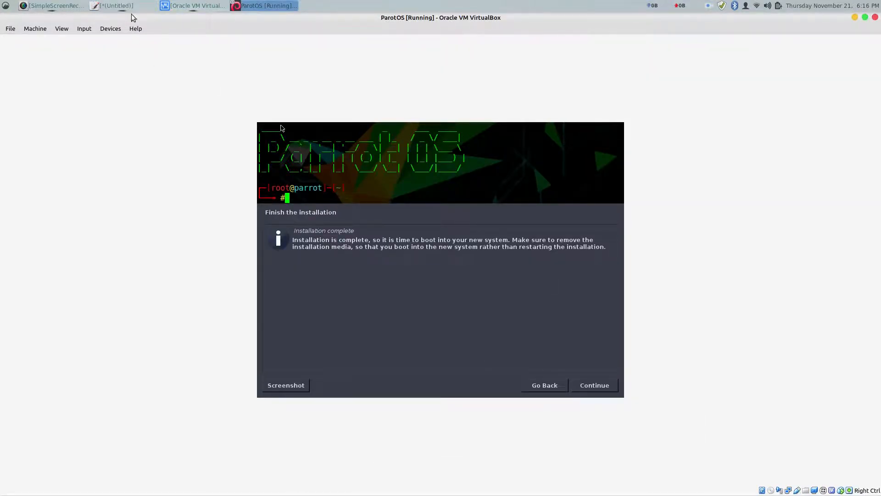
Step: Switch to the text note and add the paragraph "lets restart and see how it looks...."
{"action": "left_click", "coordinate": [120, 6]}
{"action": "key", "text": "Return"}
{"action": "key", "text": "Return"}
{"action": "type", "text": "lets restart"}
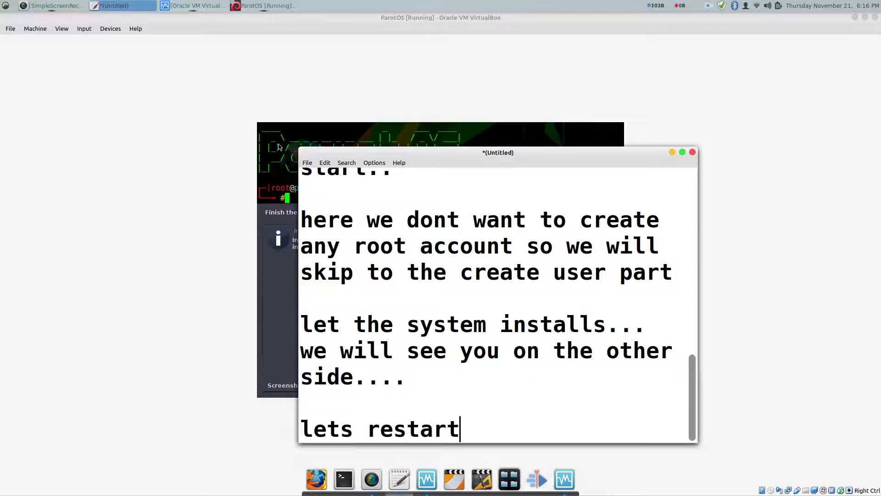
{"action": "type", "text": " and s"}
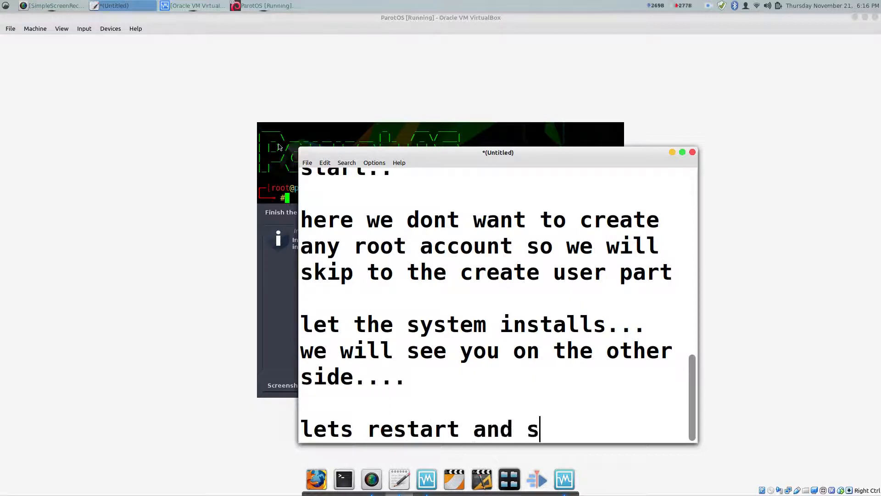
{"action": "type", "text": "ee how it l"}
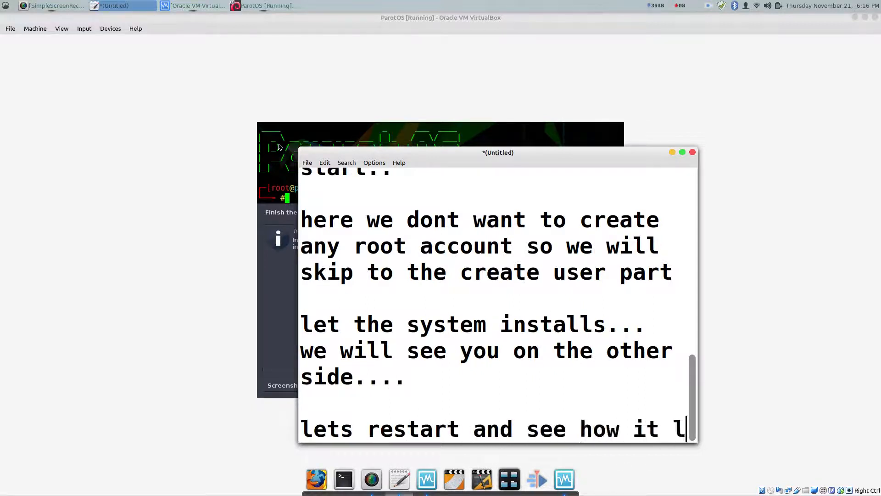
{"action": "type", "text": "ooks...."}
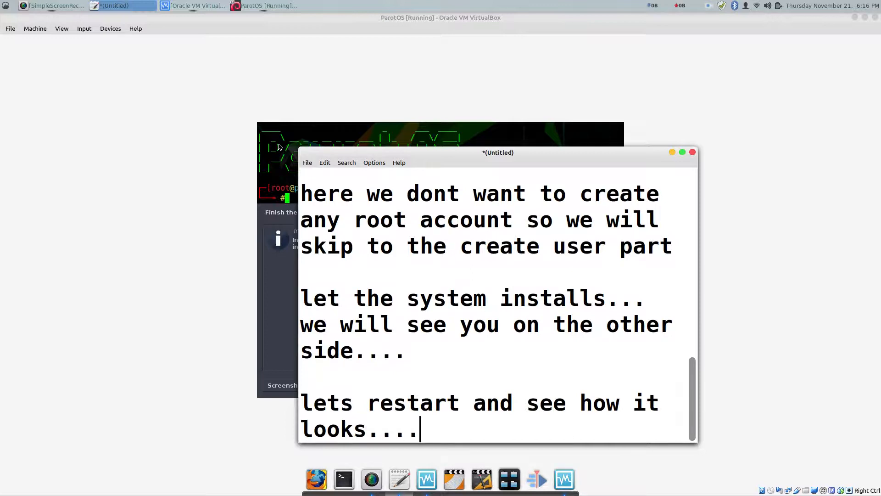
Step: Return to the virtual machine, finish the installation to restart it and boot the Parrot GNU/Linux entry
{"action": "left_click", "coordinate": [224, 140]}
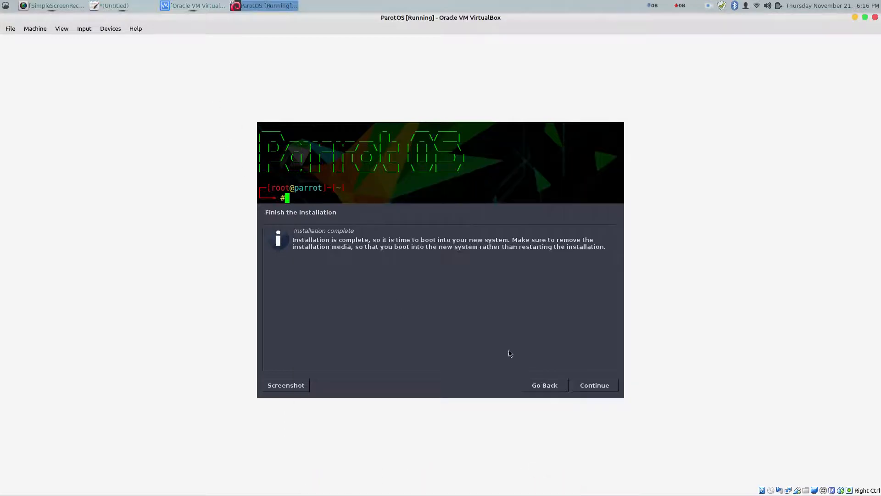
{"action": "left_click", "coordinate": [599, 389]}
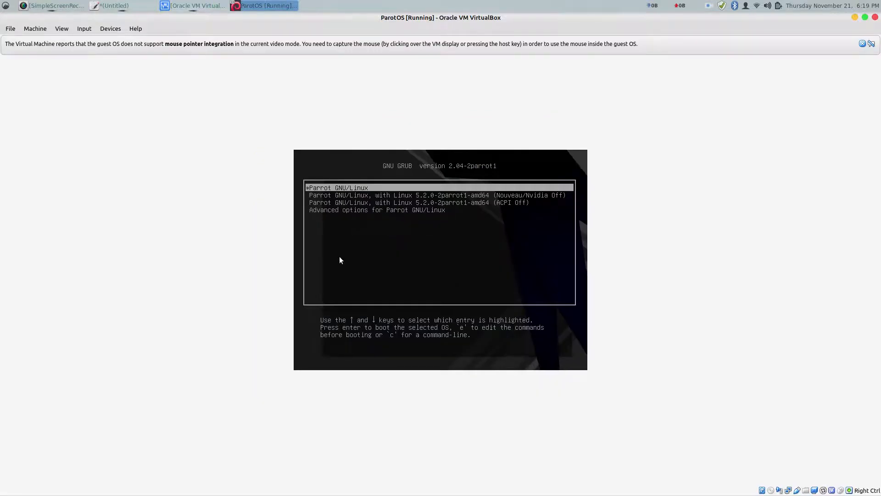
{"action": "key", "text": "Down"}
{"action": "key", "text": "Down"}
{"action": "key", "text": "Up"}
{"action": "key", "text": "Up"}
{"action": "key", "text": "Return"}
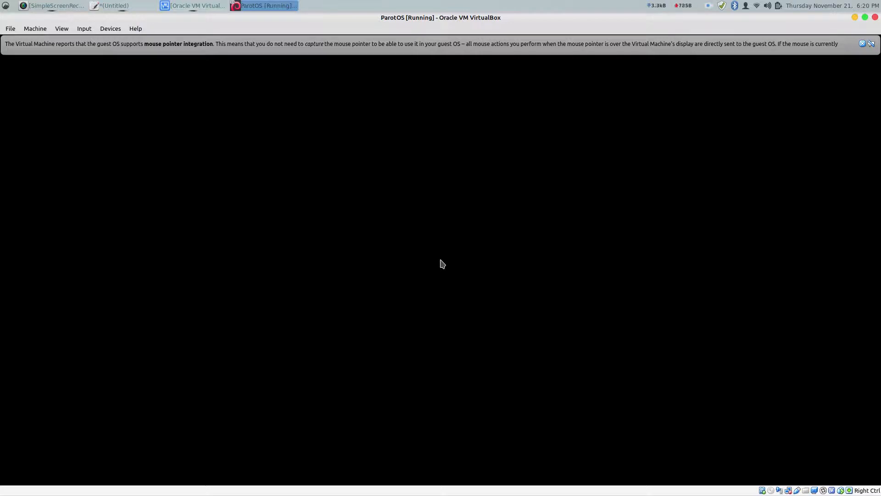
Step: Dismiss the mouse pointer integration message and log in to Parrot with the account password
{"action": "left_click", "coordinate": [862, 44]}
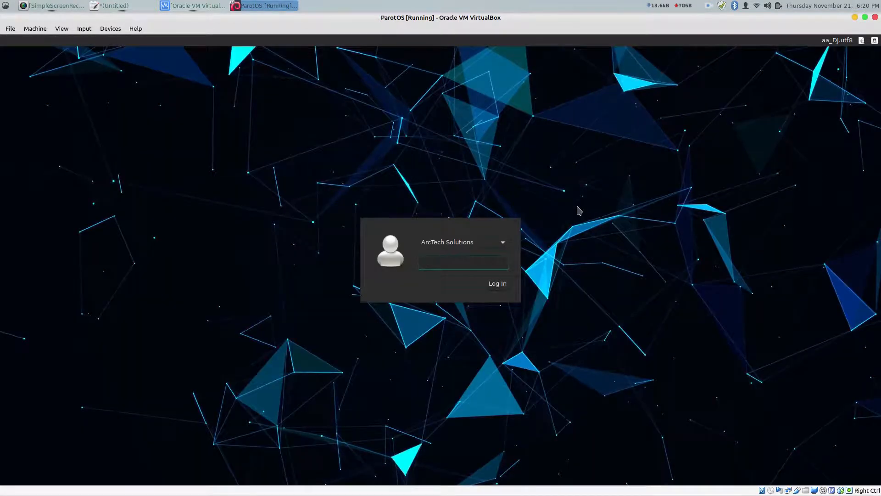
{"action": "type", "text": "a"}
{"action": "key", "text": "Return"}
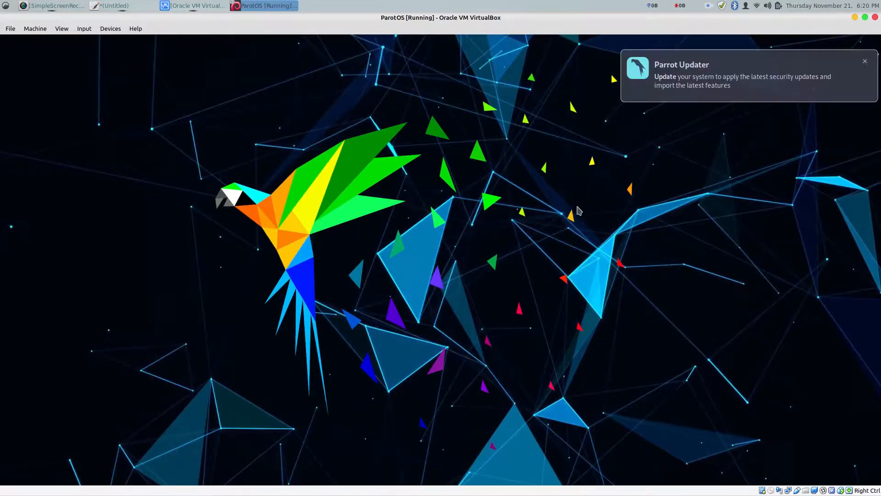
Step: Dismiss the Parrot Updater notification and confirm the keyboard layout with United States as the country
{"action": "left_click", "coordinate": [691, 84]}
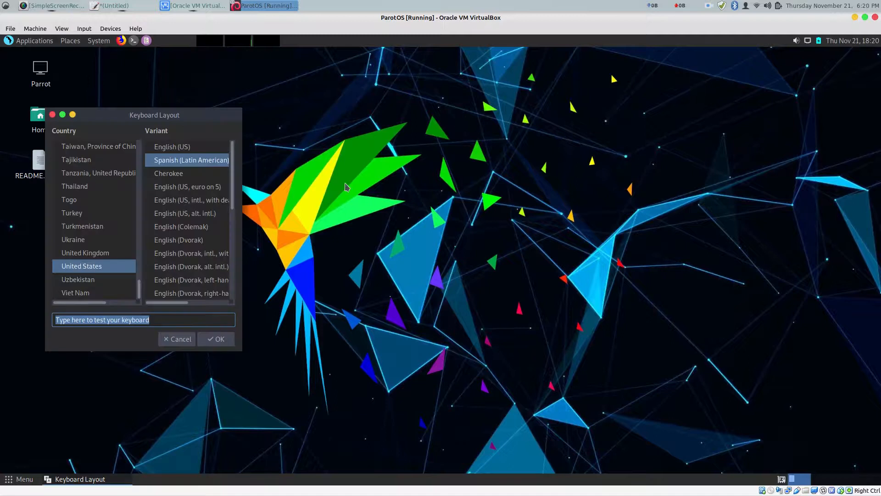
{"action": "left_click", "coordinate": [210, 342]}
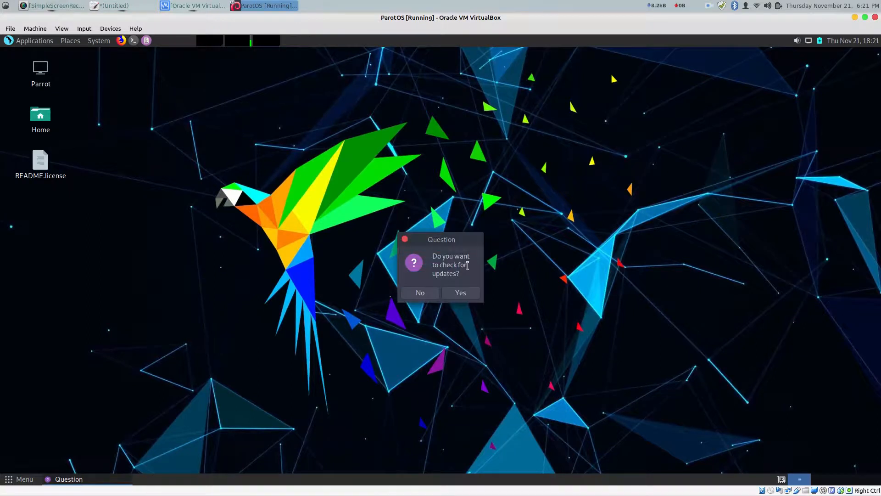
Step: Agree to check for system updates and authorize it with the administrative password
{"action": "left_click", "coordinate": [457, 293]}
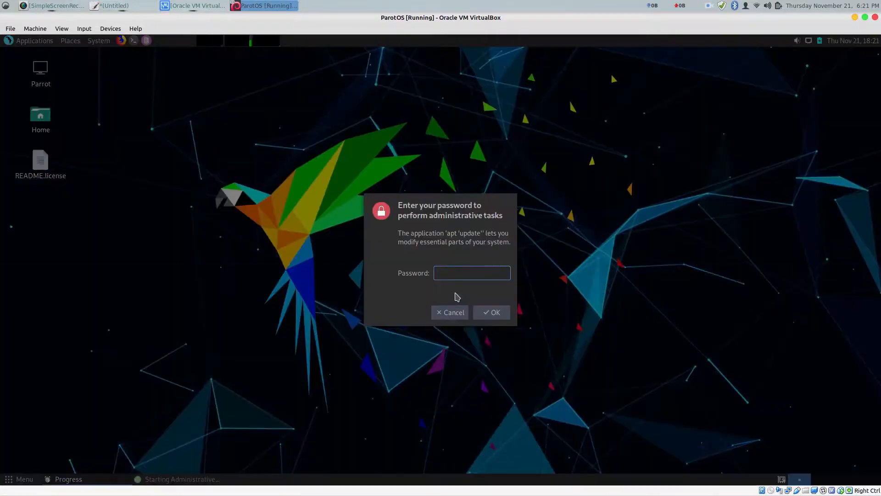
{"action": "type", "text": "••••••"}
{"action": "key", "text": "Return"}
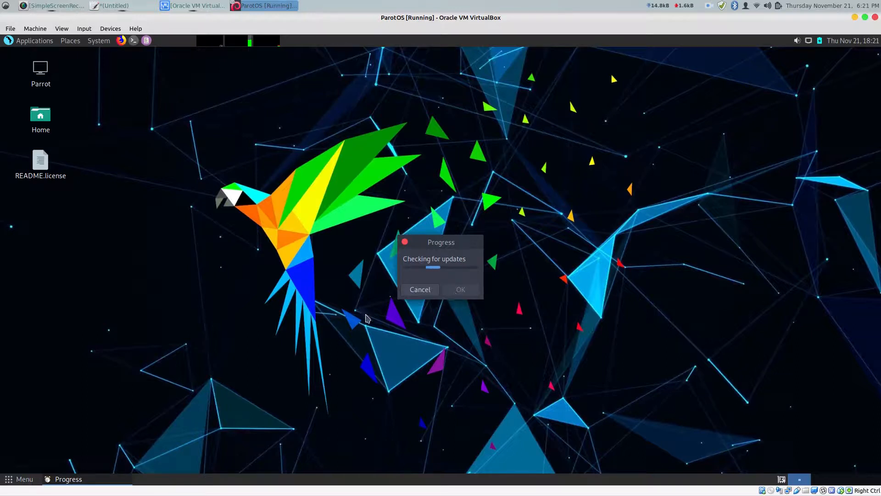
Step: Examine the full list of applications and tools installed in Parrot
{"action": "left_click", "coordinate": [17, 478]}
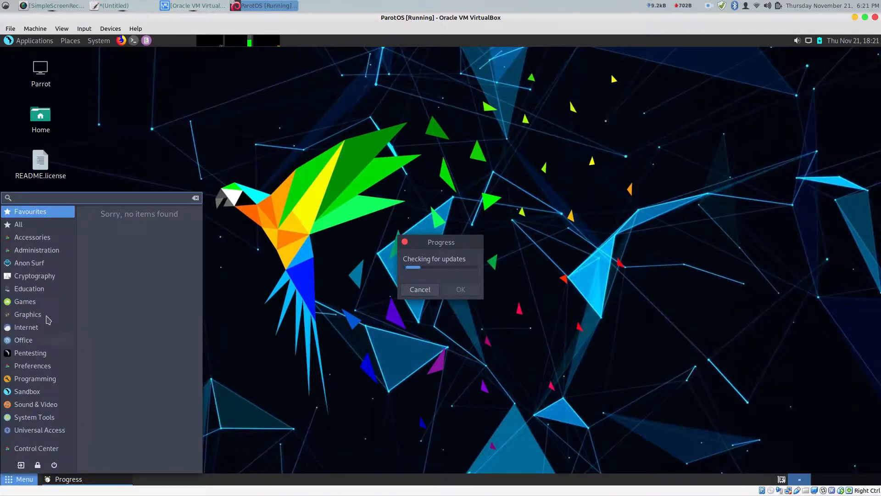
{"action": "left_click", "coordinate": [55, 225]}
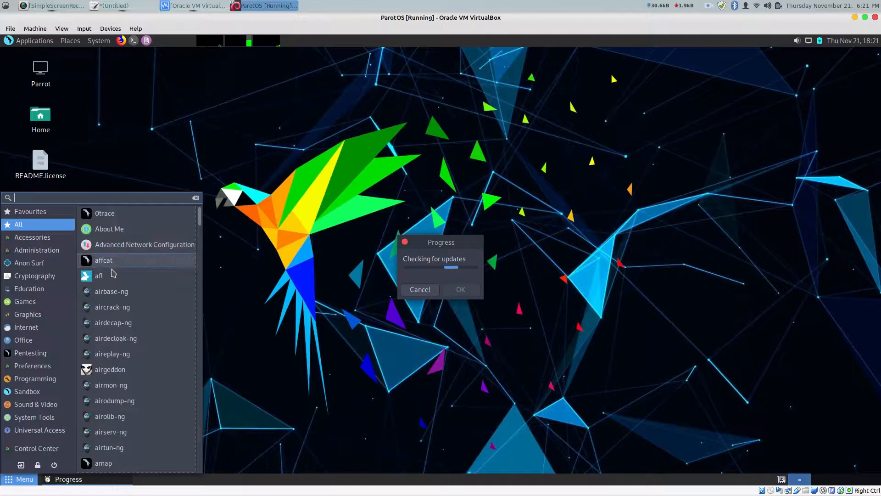
{"action": "scroll", "coordinate": [110, 352], "scroll_direction": "down", "scroll_amount": 1}
{"action": "scroll", "coordinate": [110, 353], "scroll_direction": "down", "scroll_amount": 8}
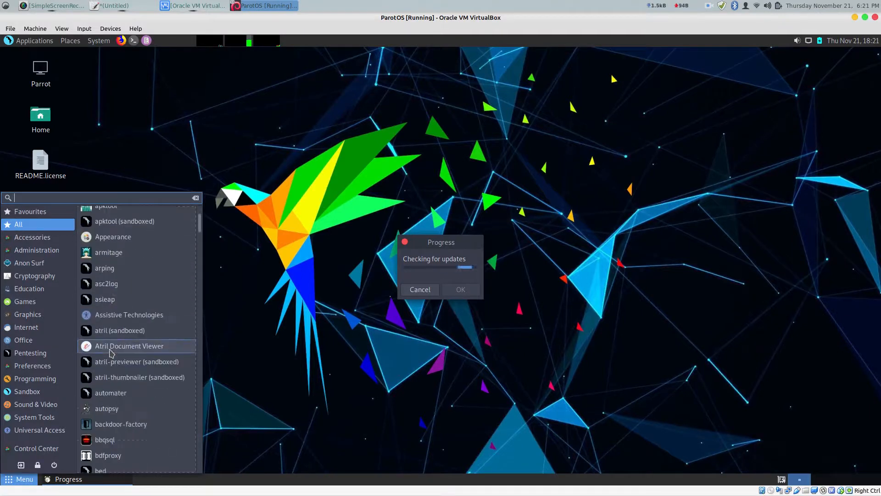
{"action": "scroll", "coordinate": [111, 352], "scroll_direction": "down", "scroll_amount": 1}
{"action": "scroll", "coordinate": [110, 352], "scroll_direction": "down", "scroll_amount": 5}
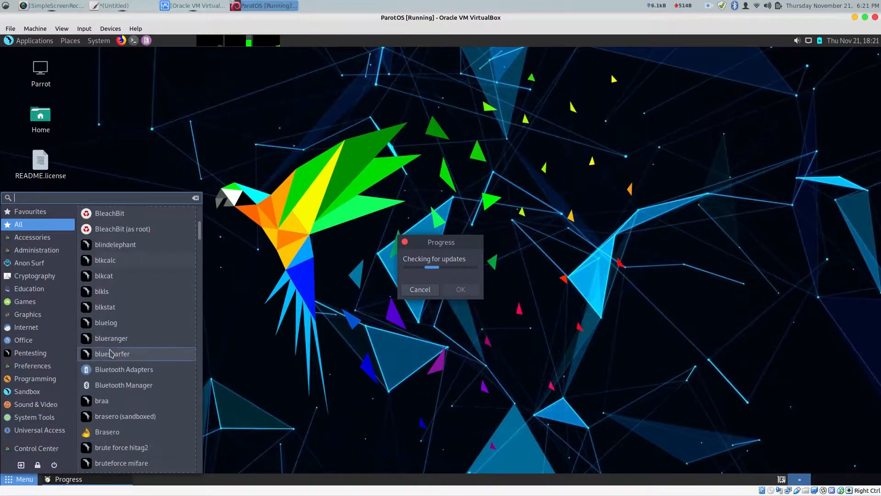
{"action": "scroll", "coordinate": [110, 353], "scroll_direction": "down", "scroll_amount": 10}
{"action": "scroll", "coordinate": [110, 352], "scroll_direction": "down", "scroll_amount": 10}
{"action": "scroll", "coordinate": [112, 353], "scroll_direction": "down", "scroll_amount": 4}
Step: Switch to the text note and add the paragraph "this OS contains lots of tools you need as a Ethical Hacker, or developer..."
{"action": "left_click", "coordinate": [121, 6]}
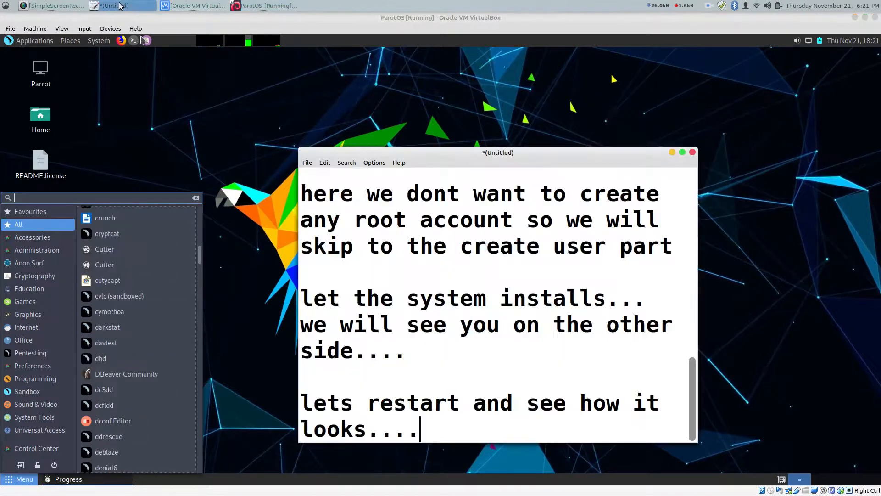
{"action": "key", "text": "Return"}
{"action": "key", "text": "Return"}
{"action": "key", "text": "Return"}
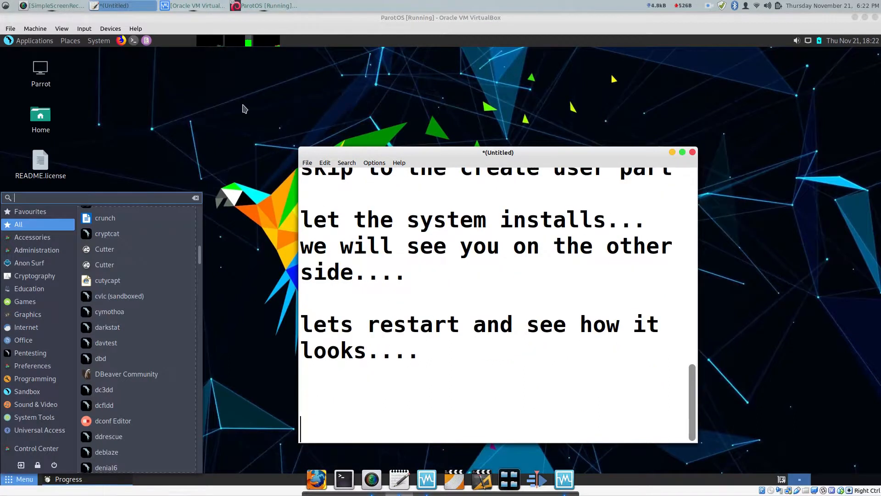
{"action": "type", "text": "this "}
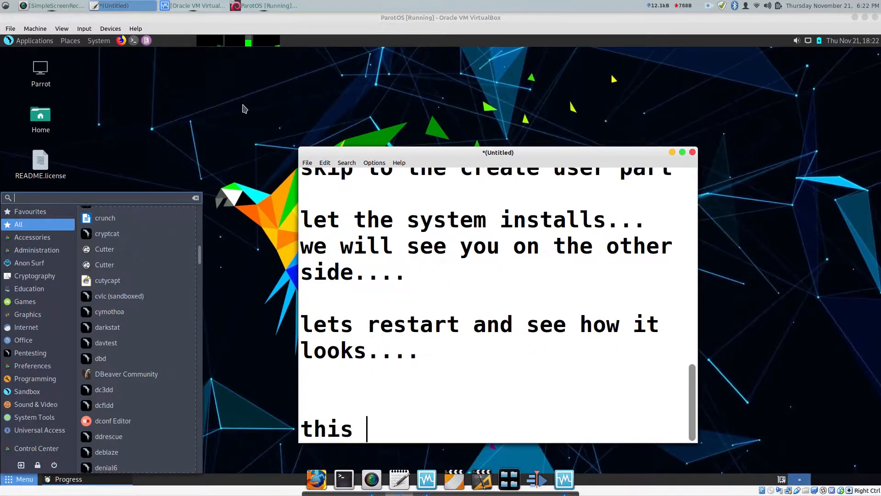
{"action": "type", "text": "OS co"}
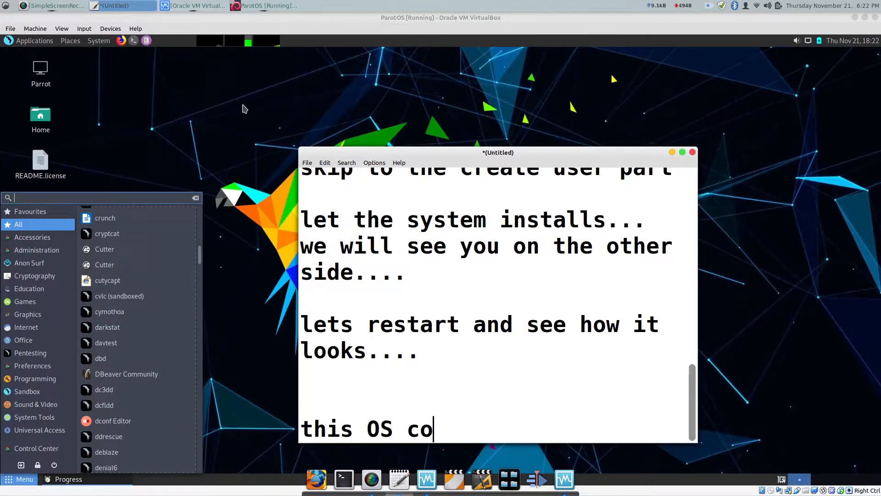
{"action": "type", "text": "ntain"}
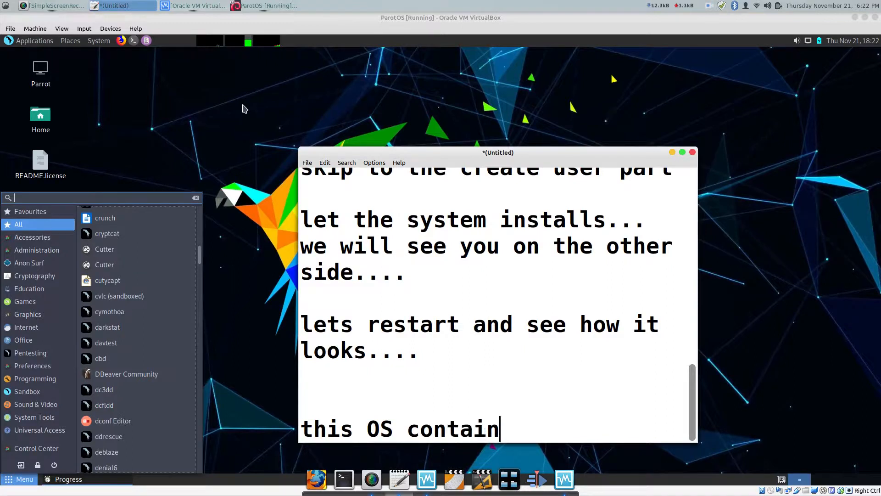
{"action": "type", "text": "s l"}
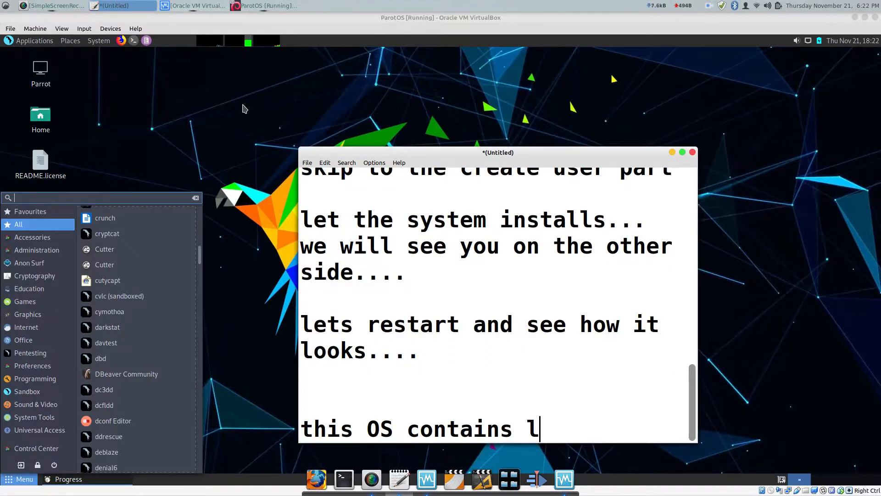
{"action": "type", "text": "ots of tools"}
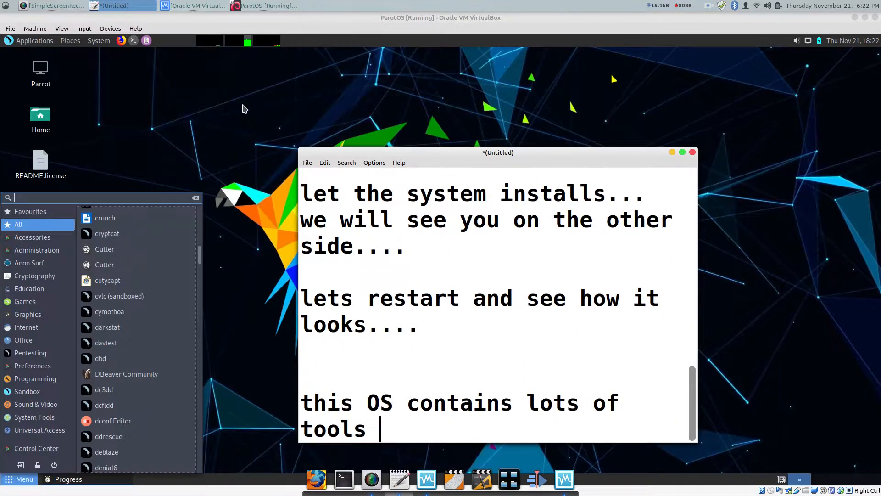
{"action": "type", "text": " you ne"}
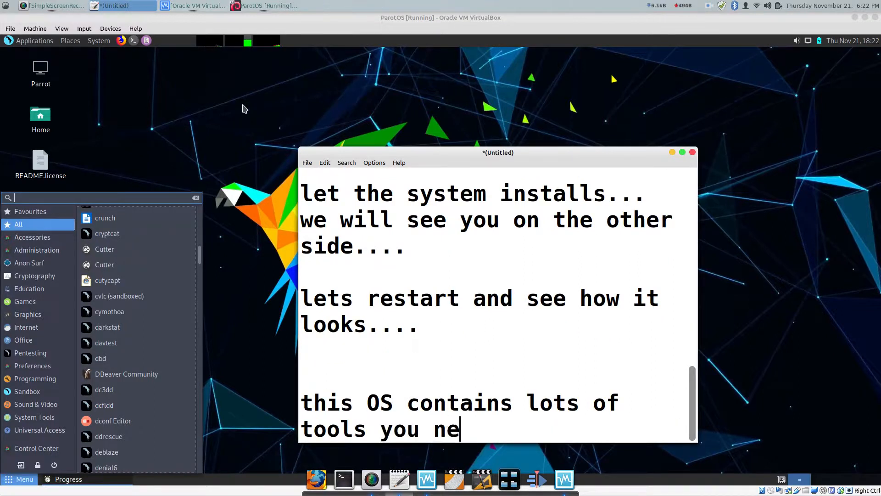
{"action": "type", "text": "ed as a Ethical Hacker"}
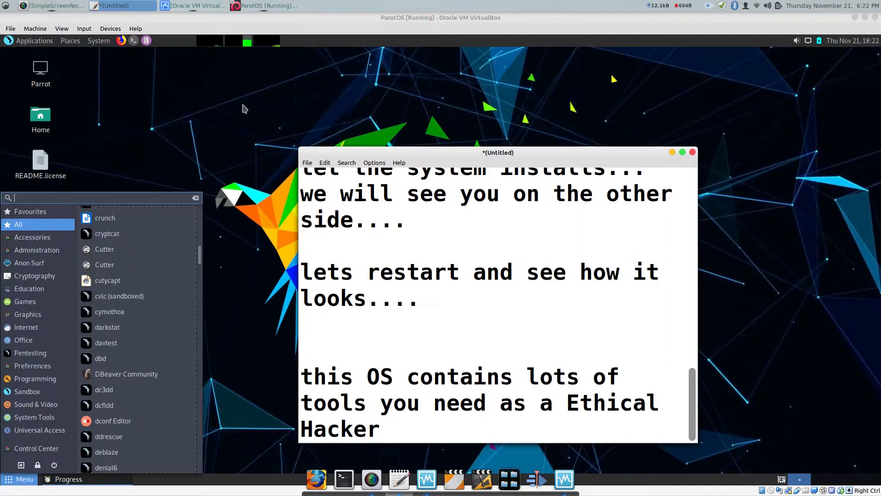
{"action": "type", "text": ", or d"}
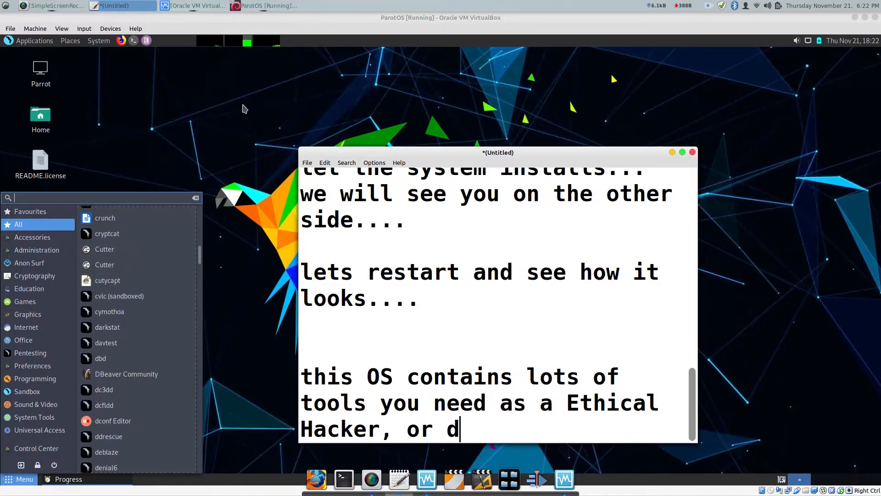
{"action": "type", "text": "eveloper..."}
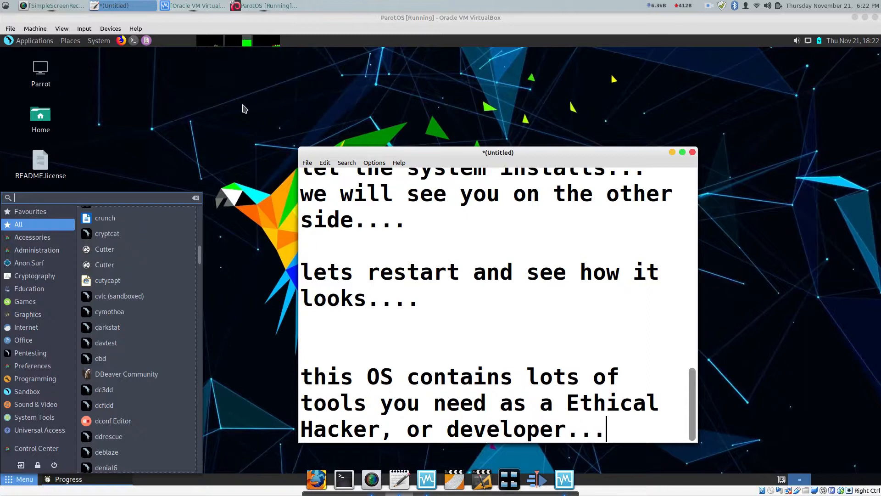
Step: Add the paragraph "but againg... if you are using this ParotOS or Kali Linux... use it for good not evil..." to the note
{"action": "key", "text": "Return"}
{"action": "key", "text": "Return"}
{"action": "type", "text": "but "}
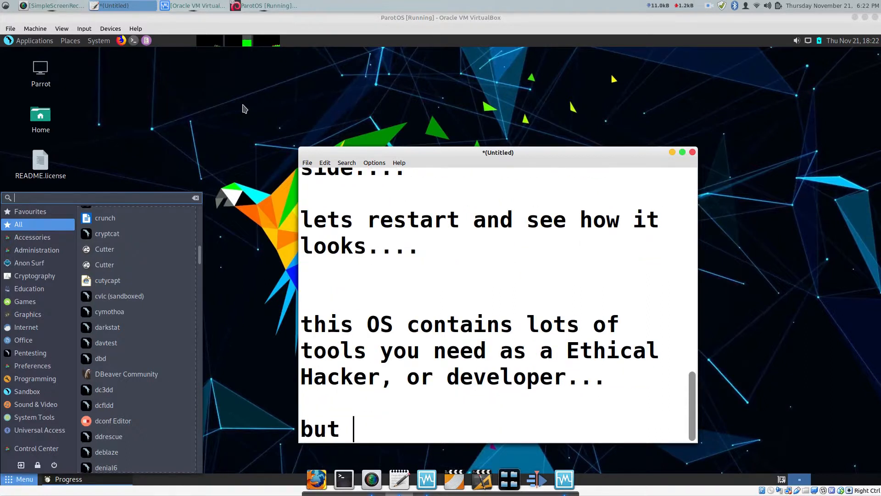
{"action": "type", "text": "againg..."}
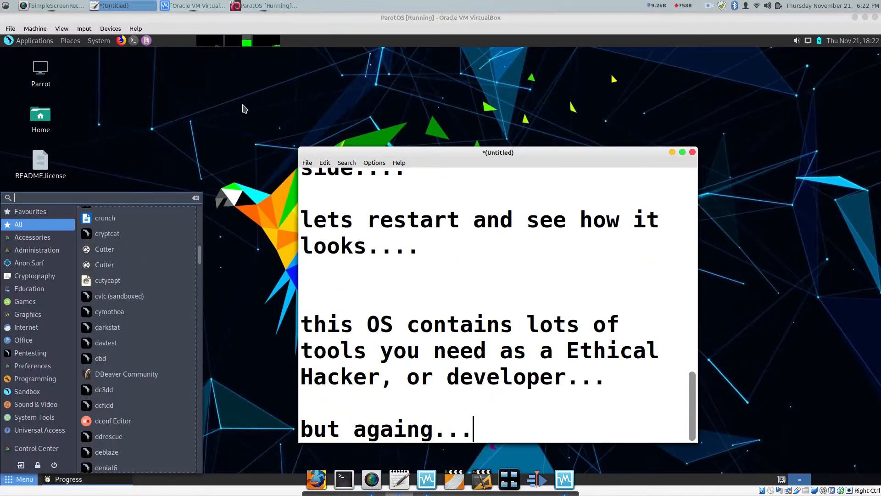
{"action": "type", "text": " if you are using this O"}
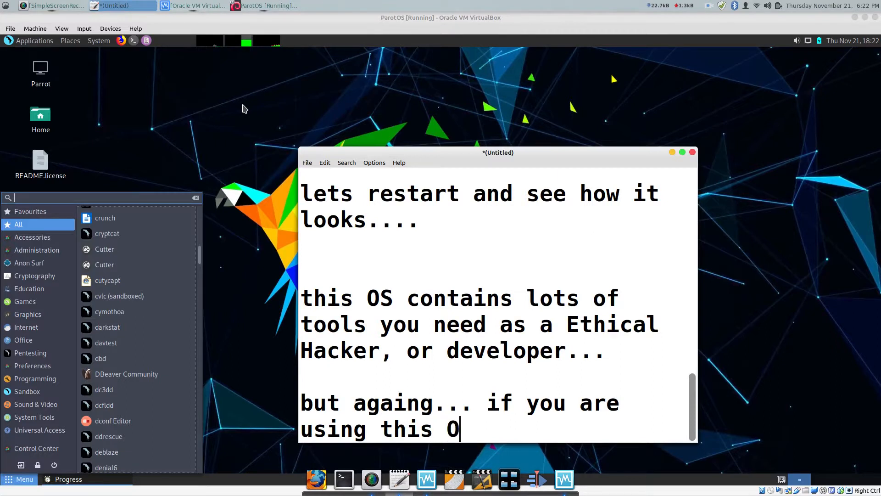
{"action": "key", "text": "BackSpace"}
{"action": "type", "text": "Par"}
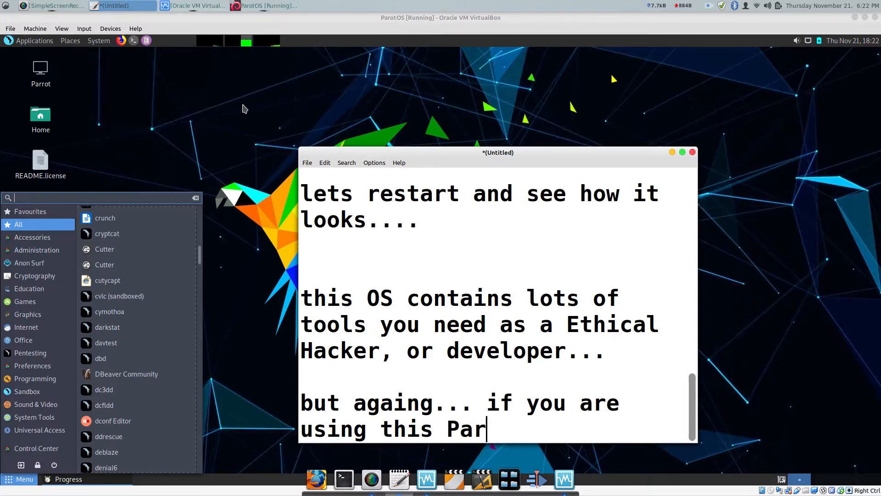
{"action": "type", "text": "otOS or Kali "}
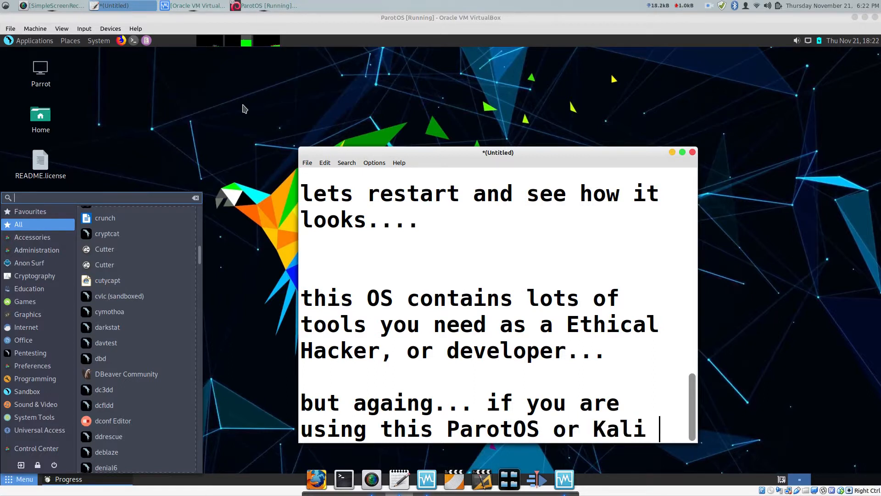
{"action": "type", "text": "Linux... use it for "}
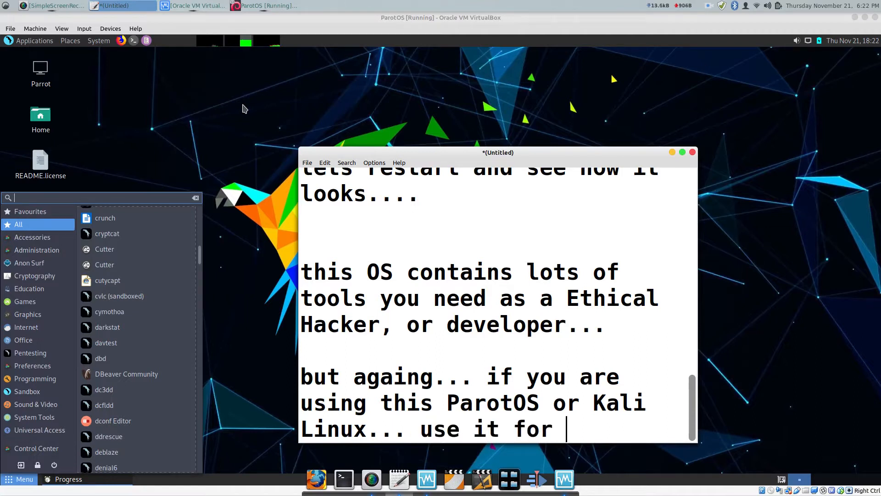
{"action": "type", "text": "good not evil..."}
{"action": "key", "text": "Return"}
{"action": "key", "text": "Return"}
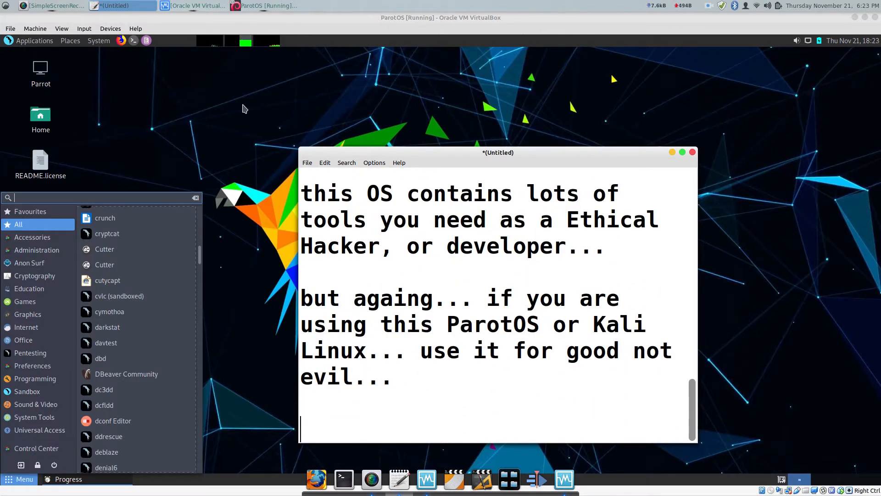
Step: Add the line "Security is a responsibility nor a game..." to the note
{"action": "type", "text": "Security is "}
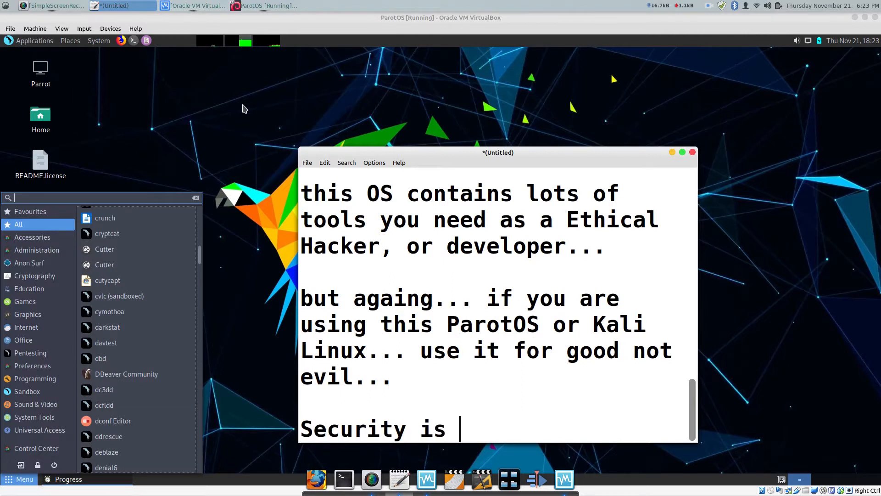
{"action": "type", "text": "a res"}
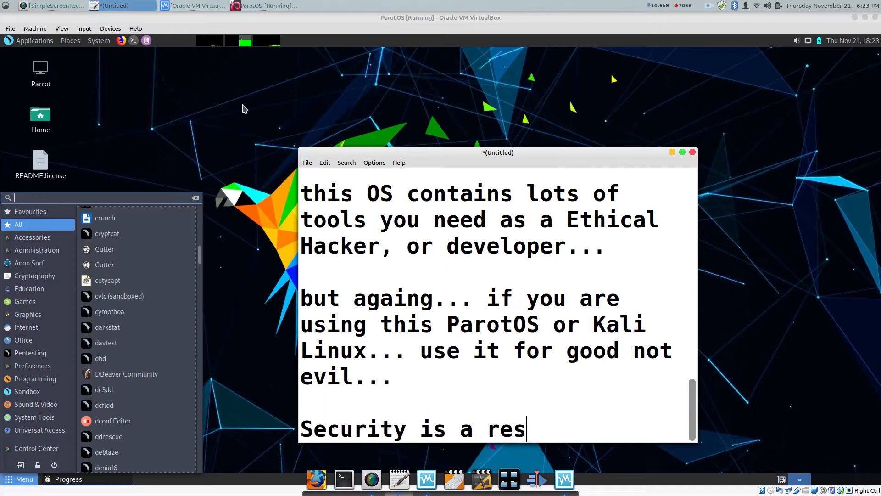
{"action": "type", "text": "ponsibi"}
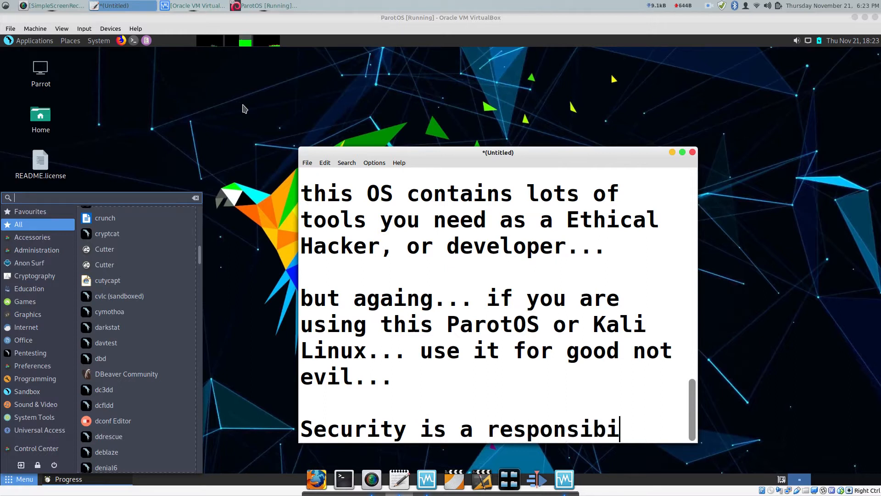
{"action": "type", "text": "lity n"}
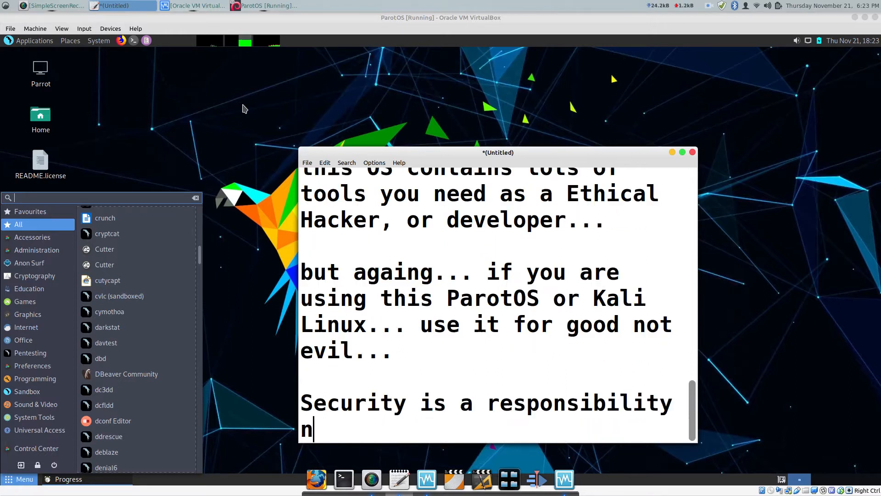
{"action": "type", "text": "or a game..."}
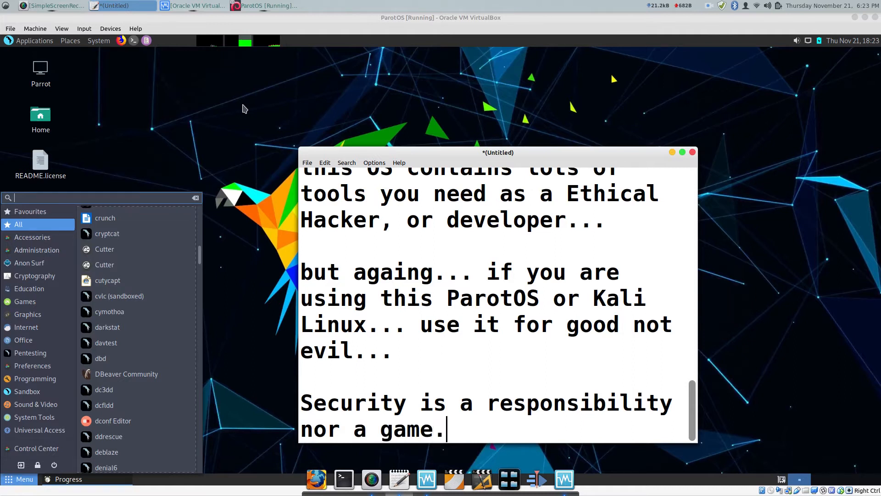
Step: Add a new paragraph reading "so thats all for today..." after a blank line
{"action": "key", "text": "Return"}
{"action": "key", "text": "Return"}
{"action": "type", "text": "so"}
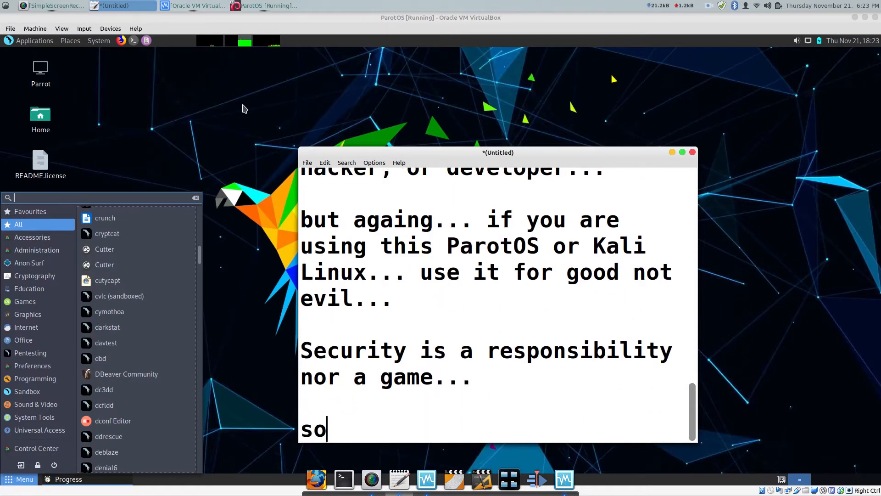
{"action": "type", "text": " thats all"}
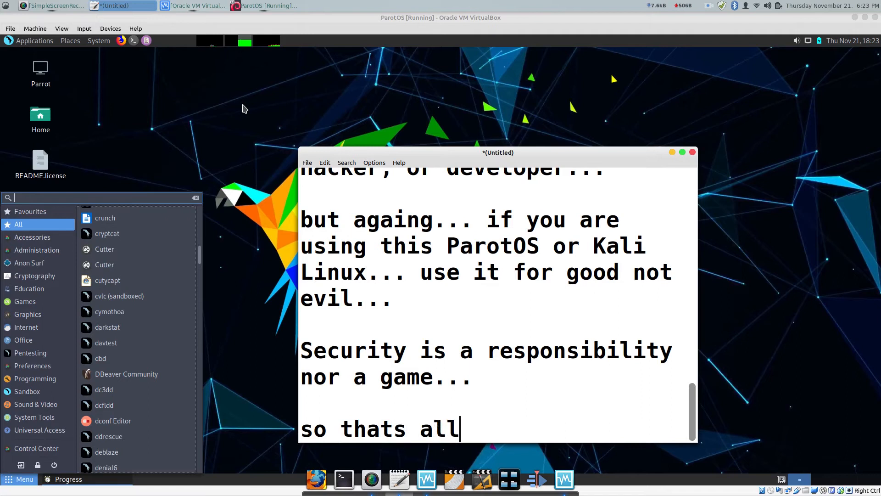
{"action": "type", "text": " for today..."}
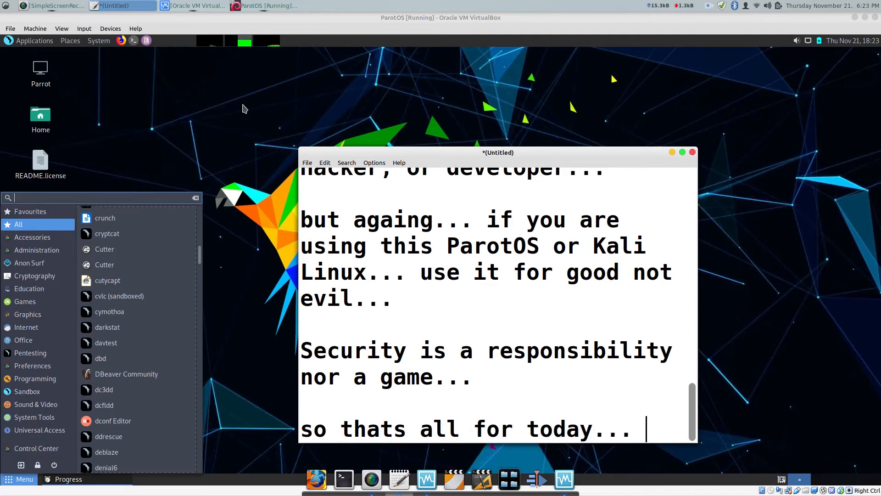
Step: Finish the note with the closing line "cheers......" in its own paragraph
{"action": "key", "text": "Return"}
{"action": "key", "text": "Return"}
{"action": "type", "text": "chhers"}
{"action": "key", "text": "BackSpace"}
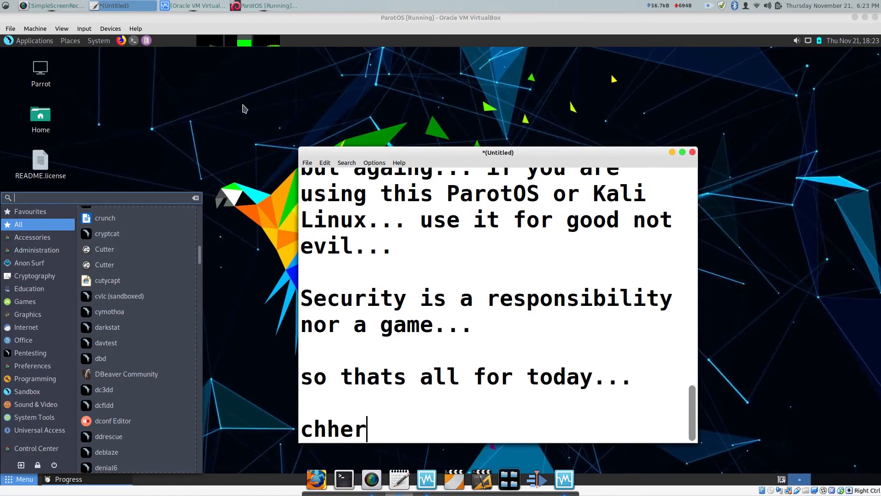
{"action": "key", "text": "BackSpace"}
{"action": "key", "text": "BackSpace"}
{"action": "key", "text": "BackSpace"}
{"action": "type", "text": "eers......"}
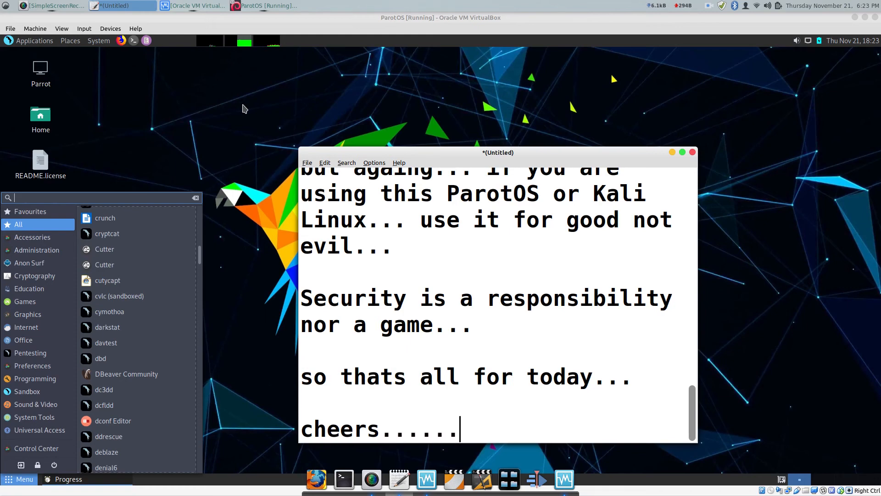